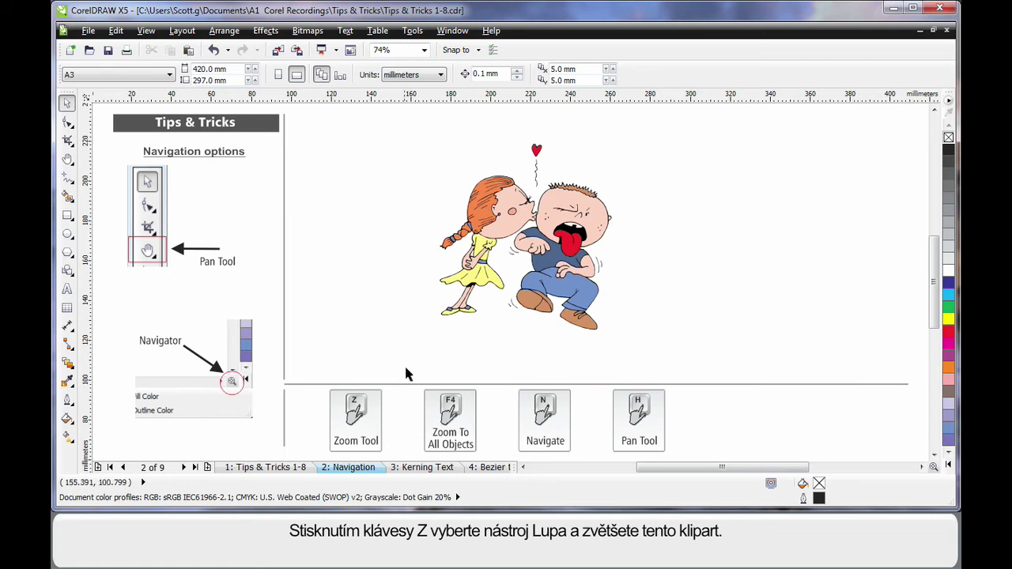
Step: Zoom in on the cartoon couple's faces, move to their bodies at the same magnification with the Navigator, and fit all objects in view
key("z")
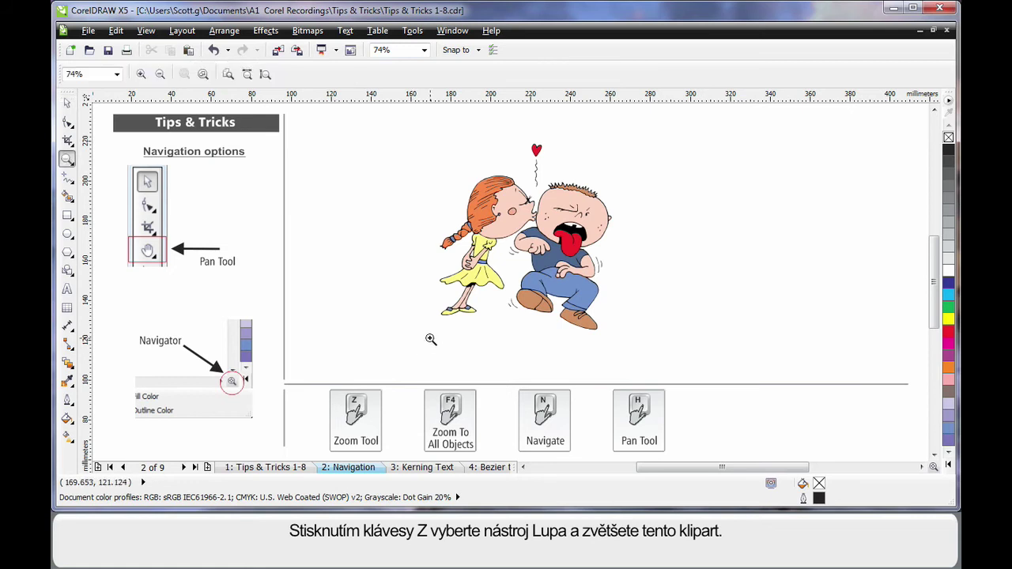
left_click_drag(464, 154, 560, 236)
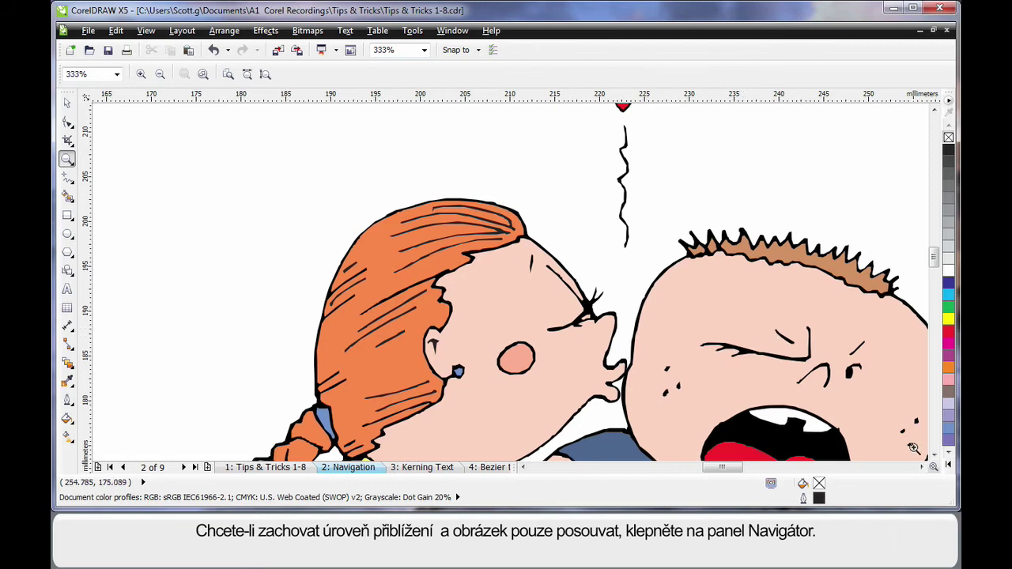
left_click(933, 467)
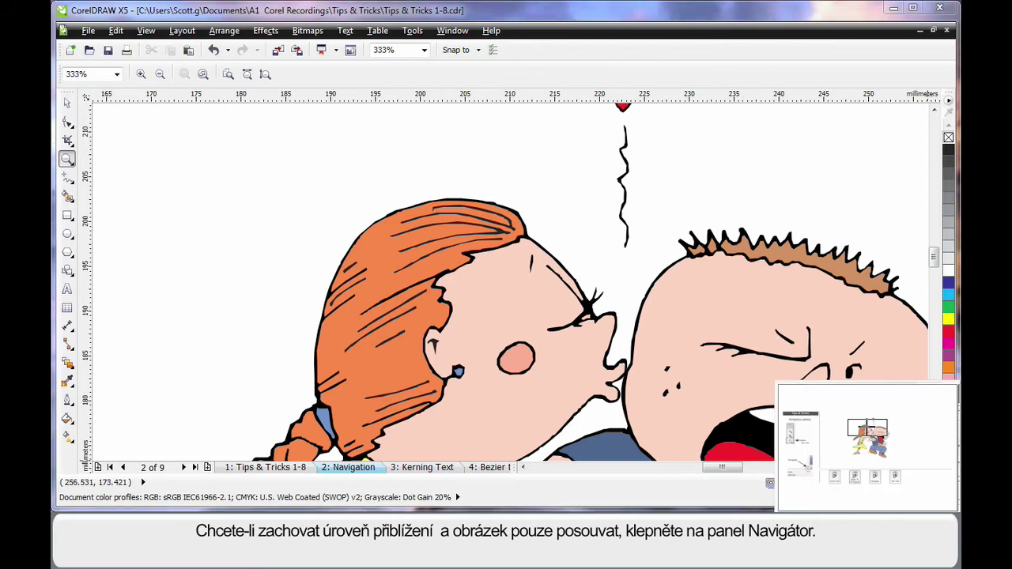
mouse_move(867, 424)
left_mouse_down()
mouse_move(879, 437)
mouse_move(867, 440)
left_mouse_up()
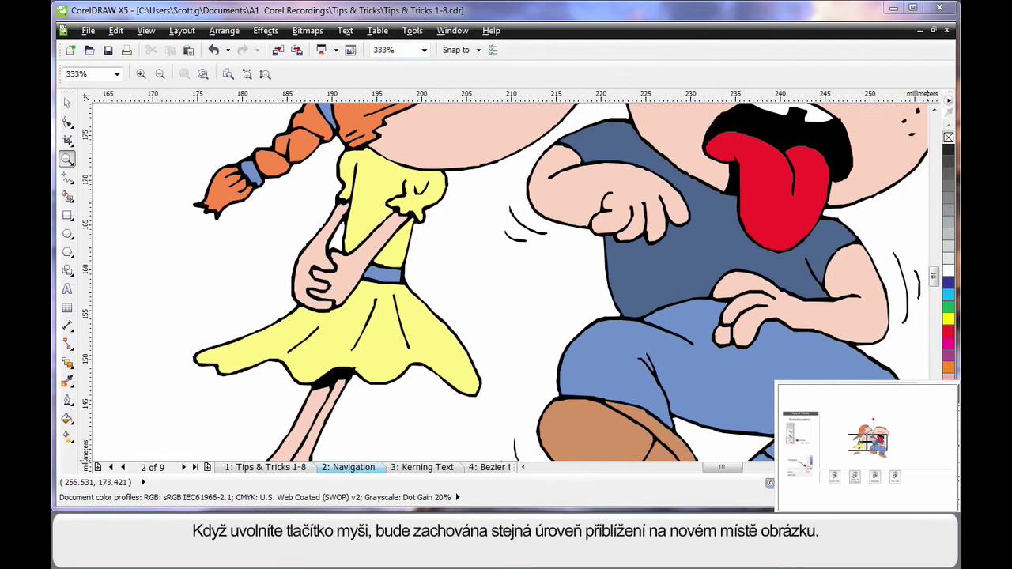
left_click_drag(868, 439, 868, 440)
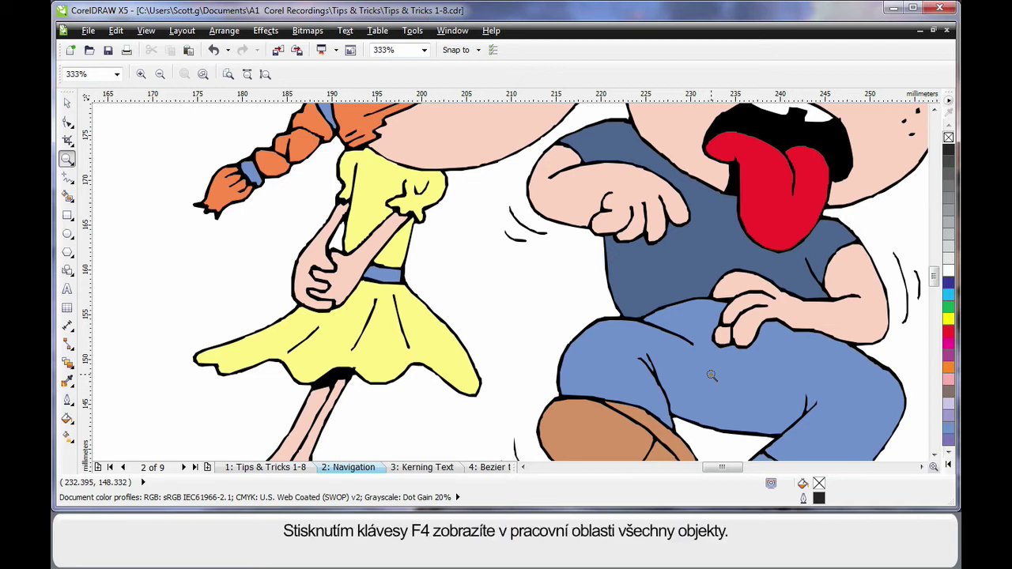
key("F4")
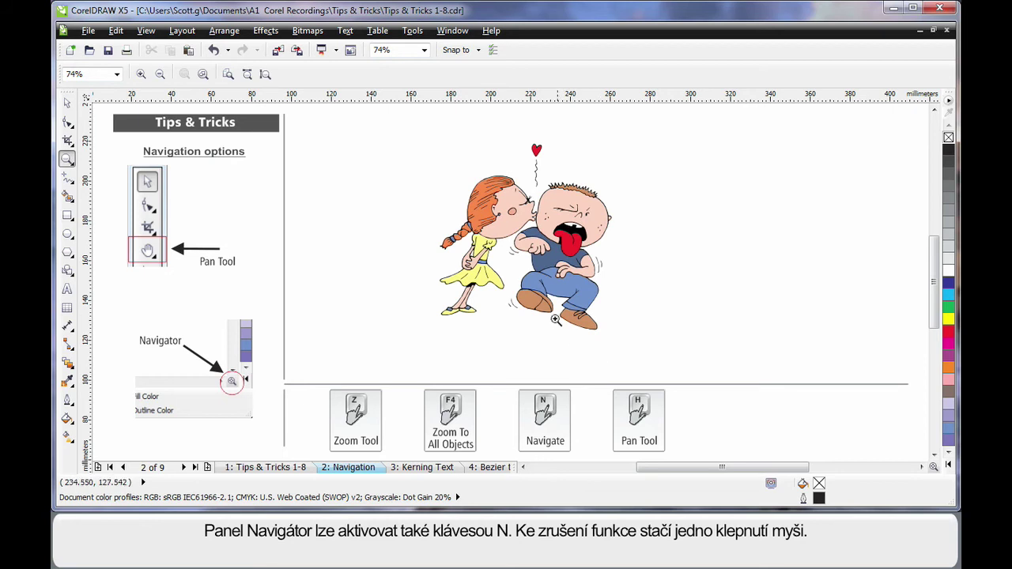
Step: Magnify the area between the two cartoon faces, inspect the boy's tongue through the Navigator, and return to the view of all objects
left_click_drag(502, 202, 555, 244)
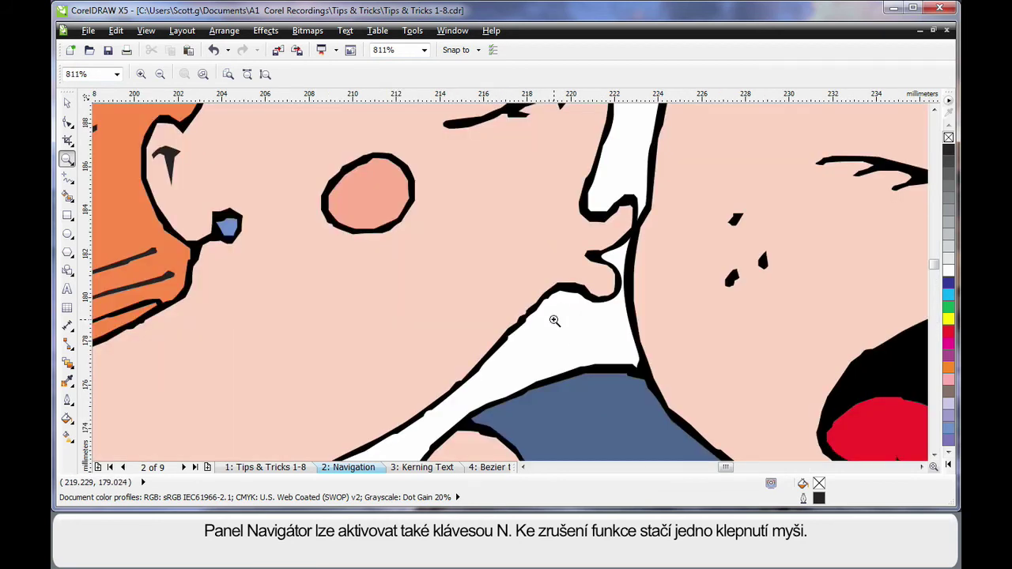
key("n")
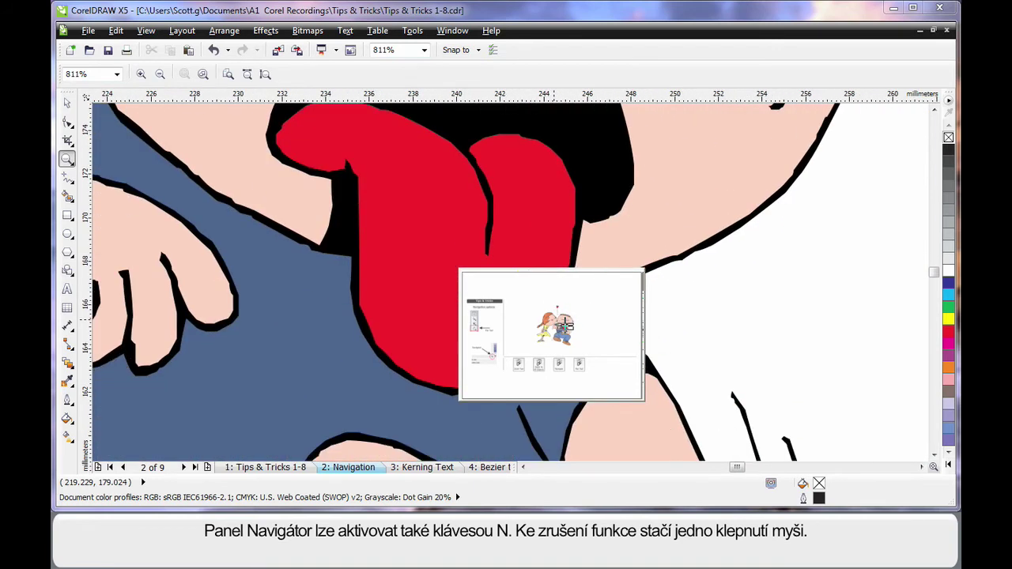
left_click(562, 324)
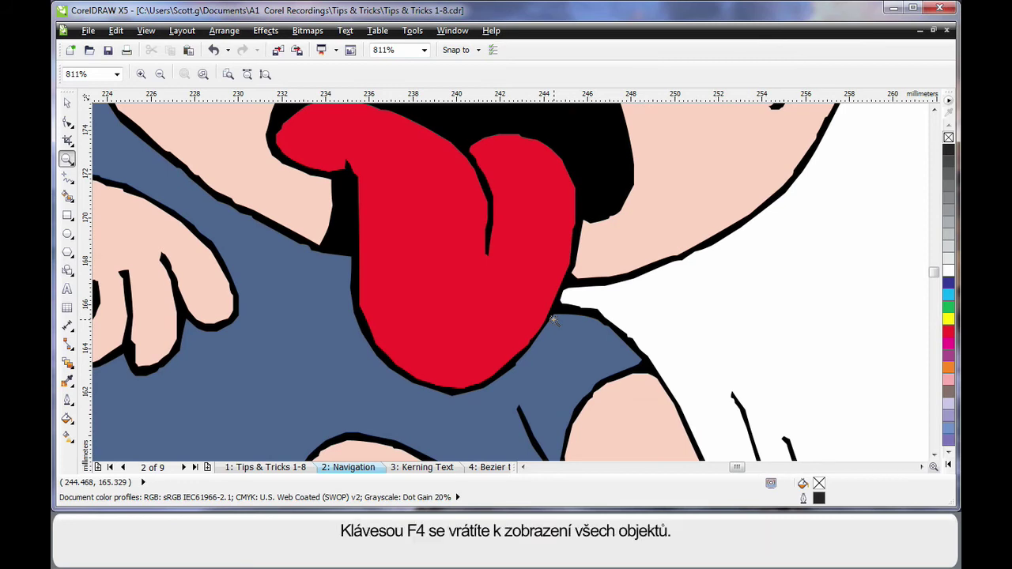
key("F4")
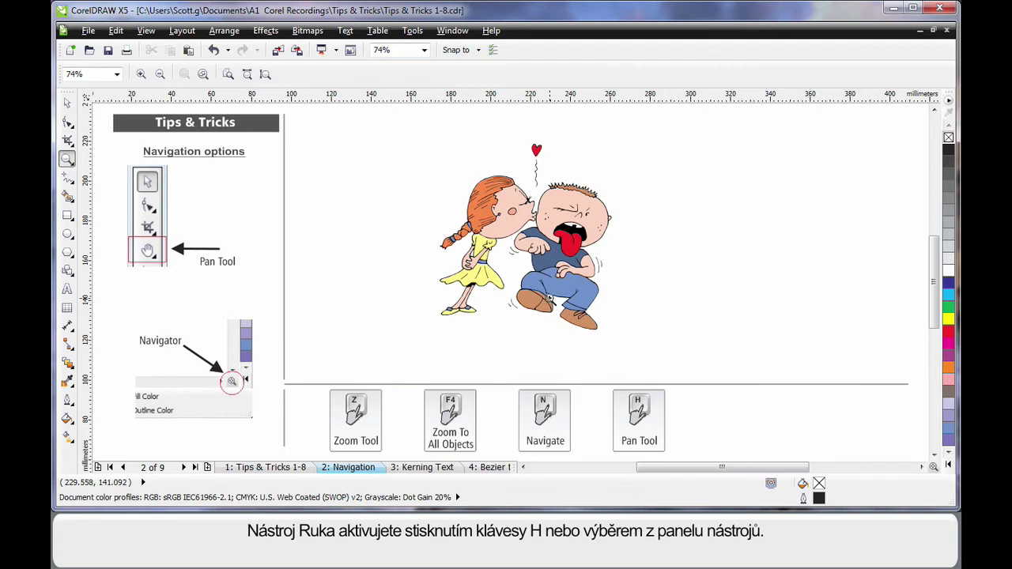
Step: Move the view around the cartoon clipart with the Pan tool
key("h")
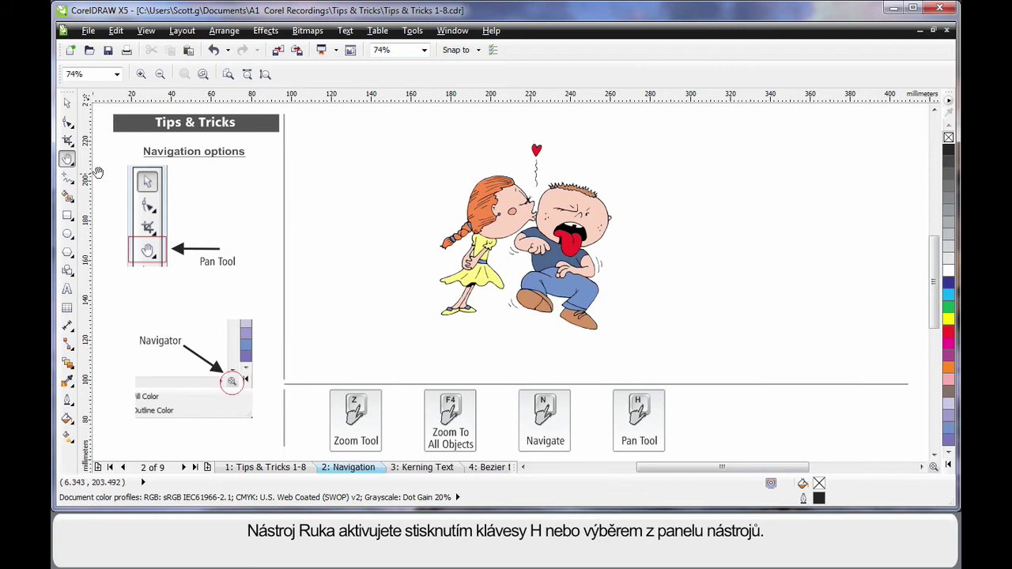
left_click(72, 164)
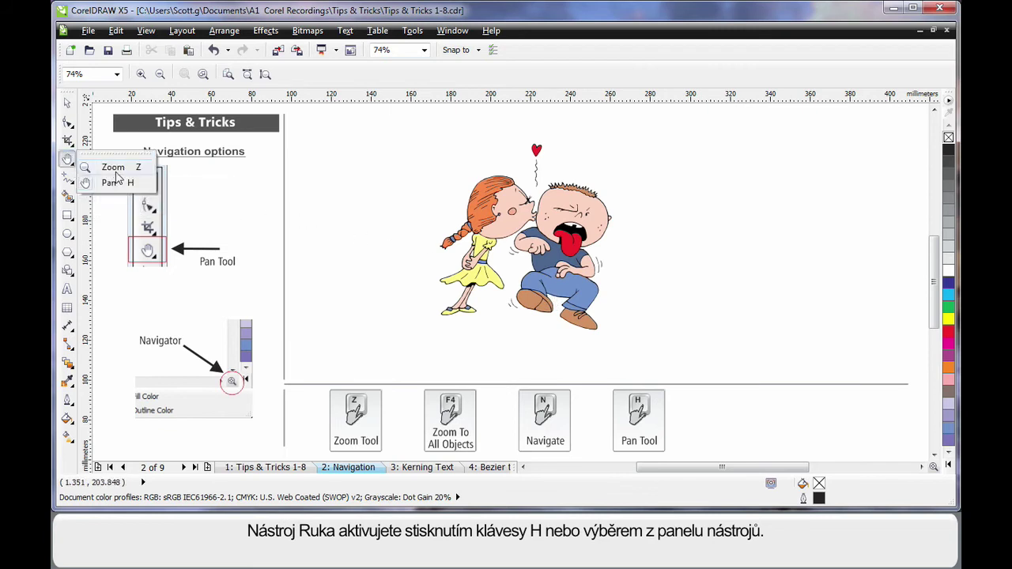
left_click(111, 182)
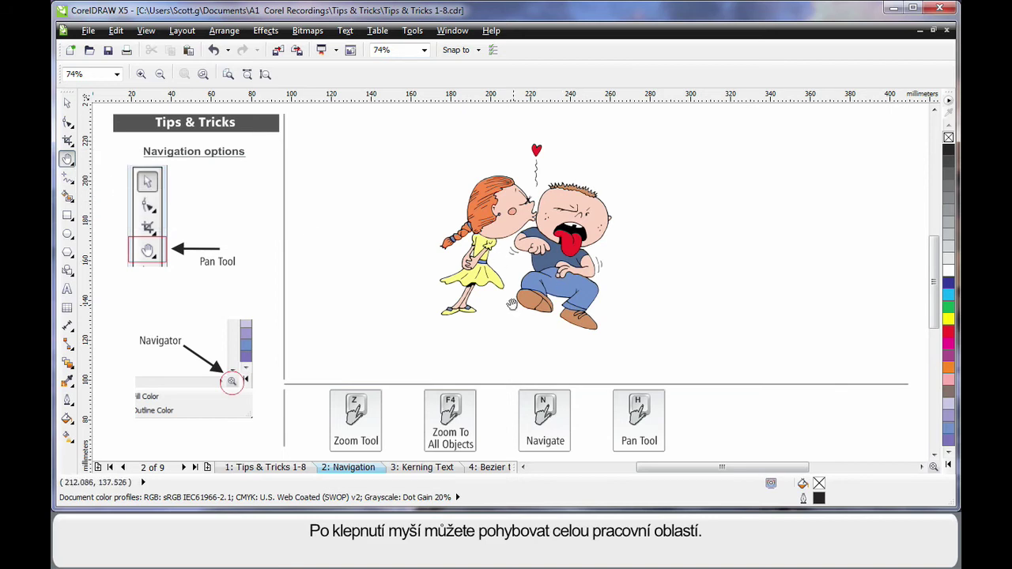
mouse_move(487, 323)
left_mouse_down()
mouse_move(527, 313)
mouse_move(548, 287)
mouse_move(517, 264)
mouse_move(463, 266)
mouse_move(422, 296)
mouse_move(425, 343)
mouse_move(493, 329)
left_mouse_up()
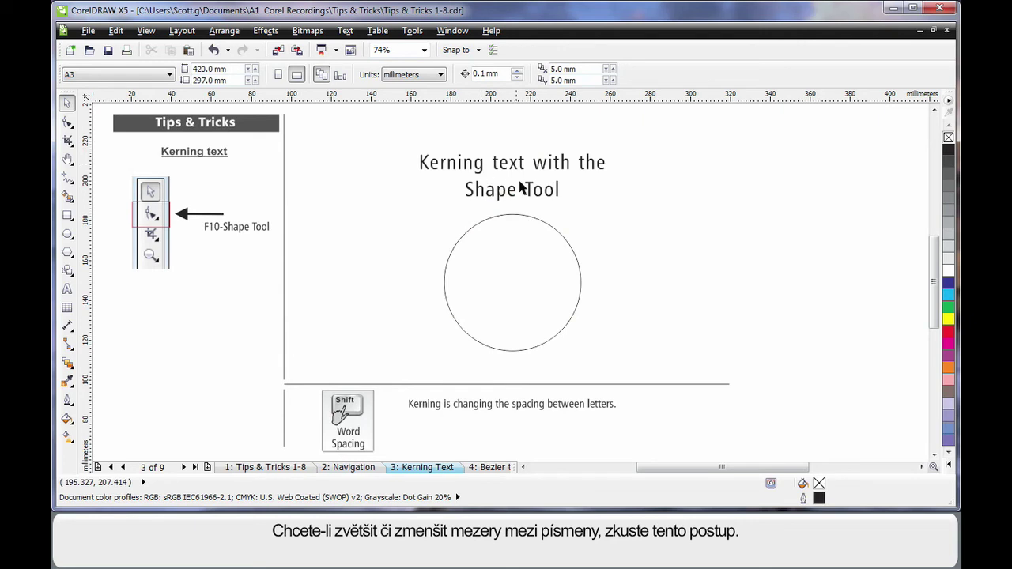
Step: Slightly widen the letter spacing and line spacing of the text "Kerning text with the Shape Tool" using the Shape tool
left_click(558, 199)
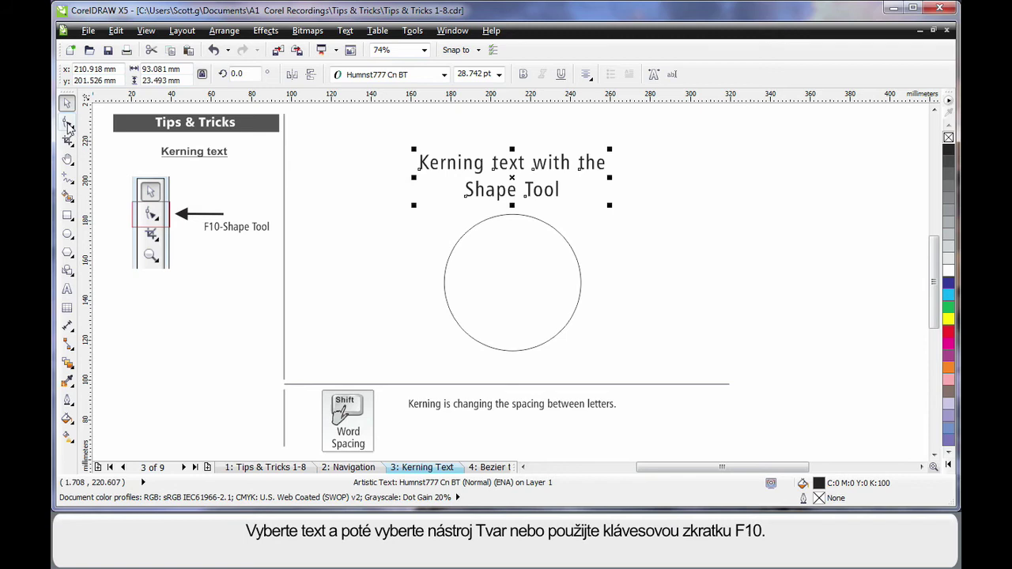
left_click(68, 126)
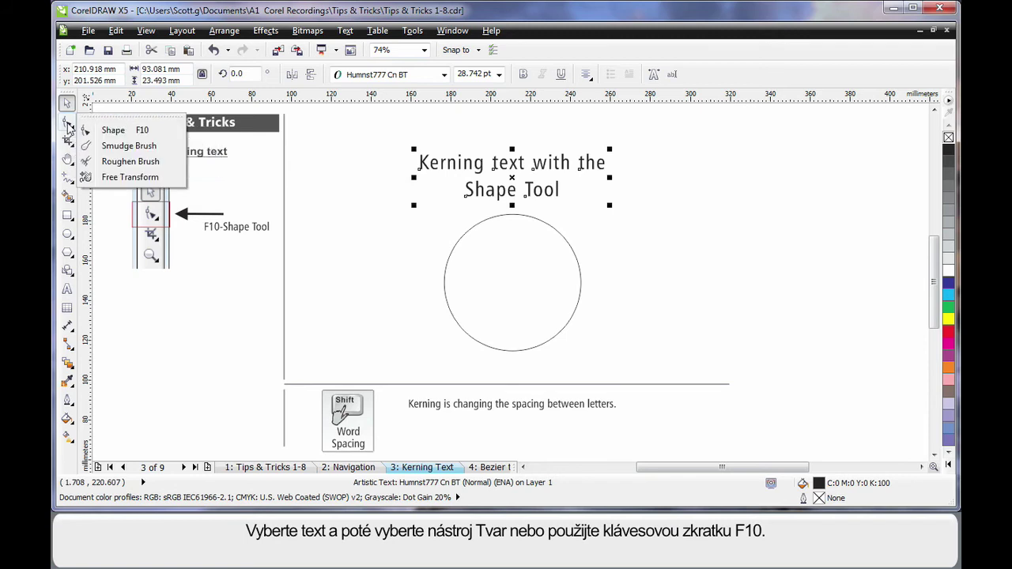
left_click(130, 131)
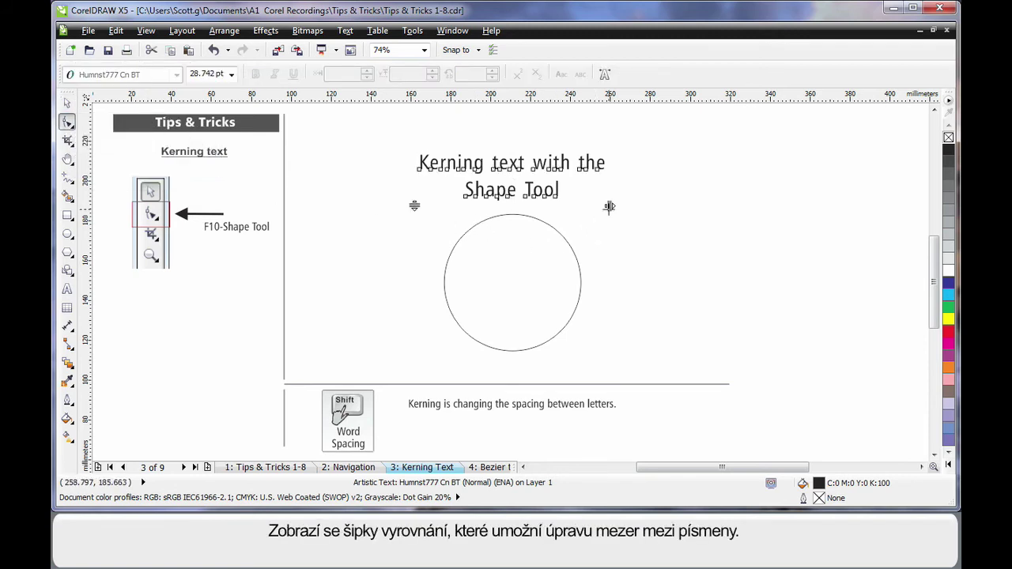
mouse_move(609, 205)
left_mouse_down()
mouse_move(755, 205)
mouse_move(571, 212)
mouse_move(611, 212)
left_mouse_up()
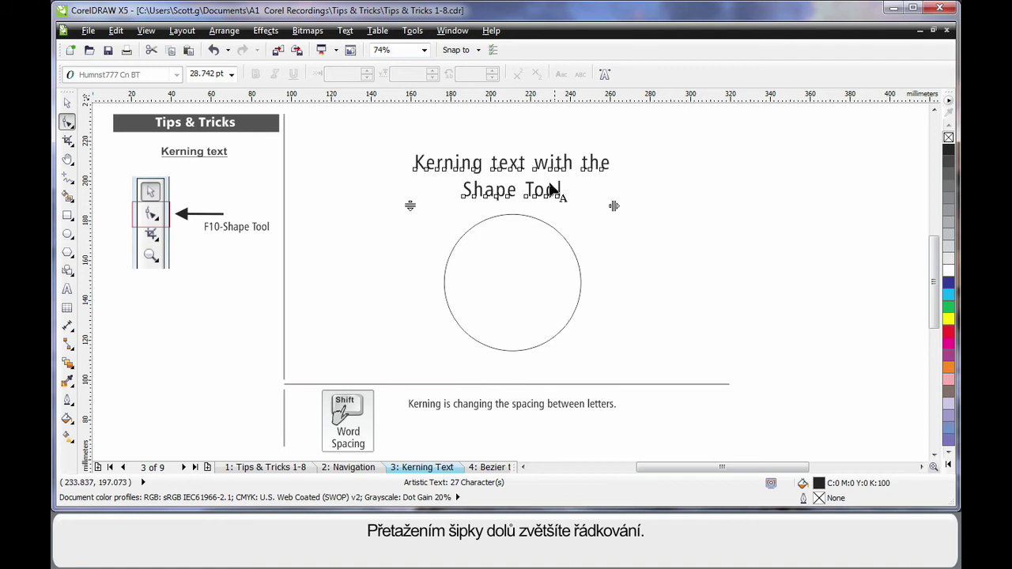
mouse_move(409, 204)
left_mouse_down()
mouse_move(410, 220)
mouse_move(413, 199)
mouse_move(409, 207)
left_mouse_up()
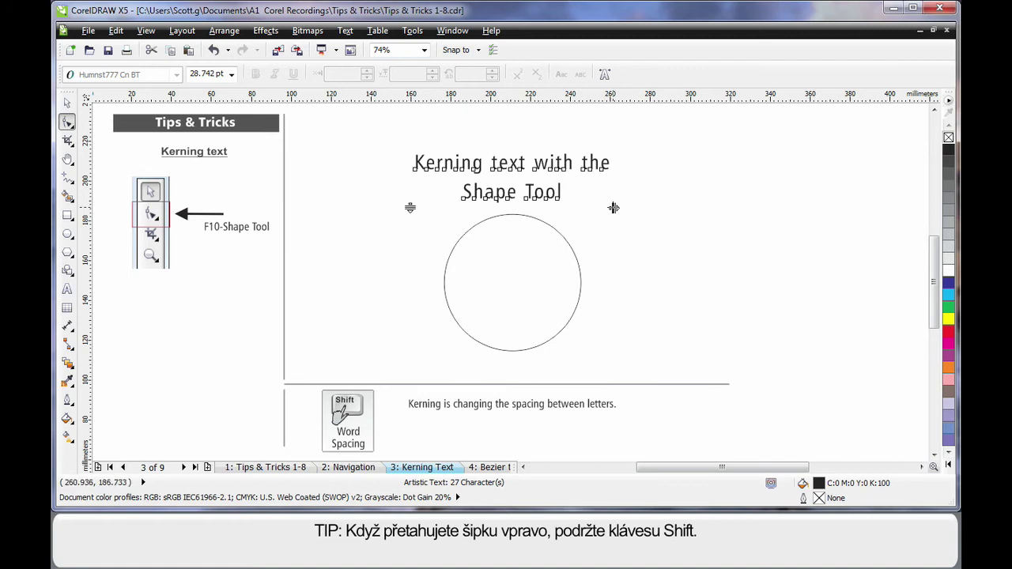
Step: Widen only the spacing between words in the two-line text above the circle, and return to the Pick tool
mouse_move(613, 208)
left_mouse_down()
mouse_move(687, 208)
mouse_move(618, 208)
left_mouse_up()
key("space")
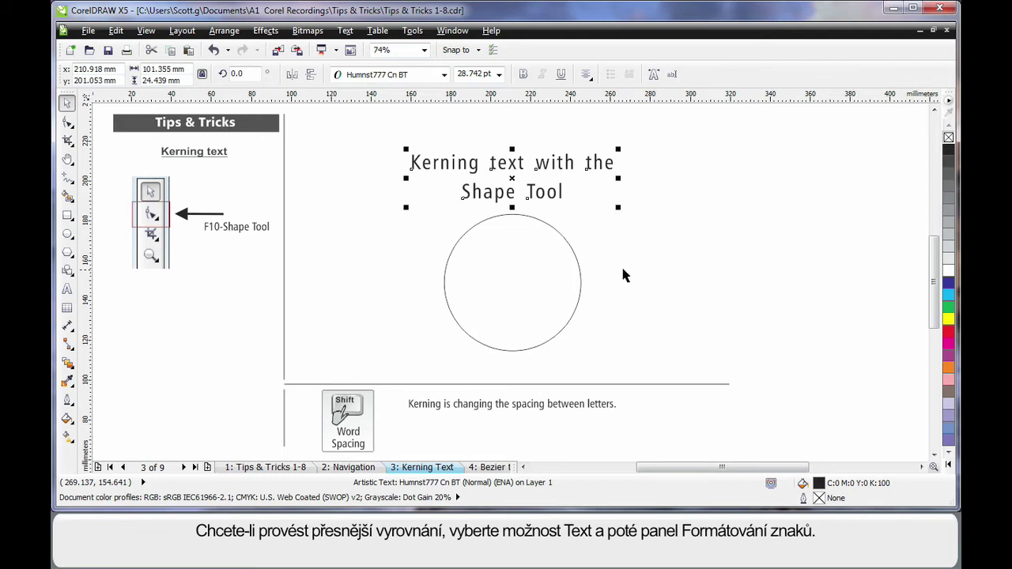
Step: Set the Range Kerning of the words "Shape Tool" in the text above the circle to 90 % through Character Formatting
left_click(346, 32)
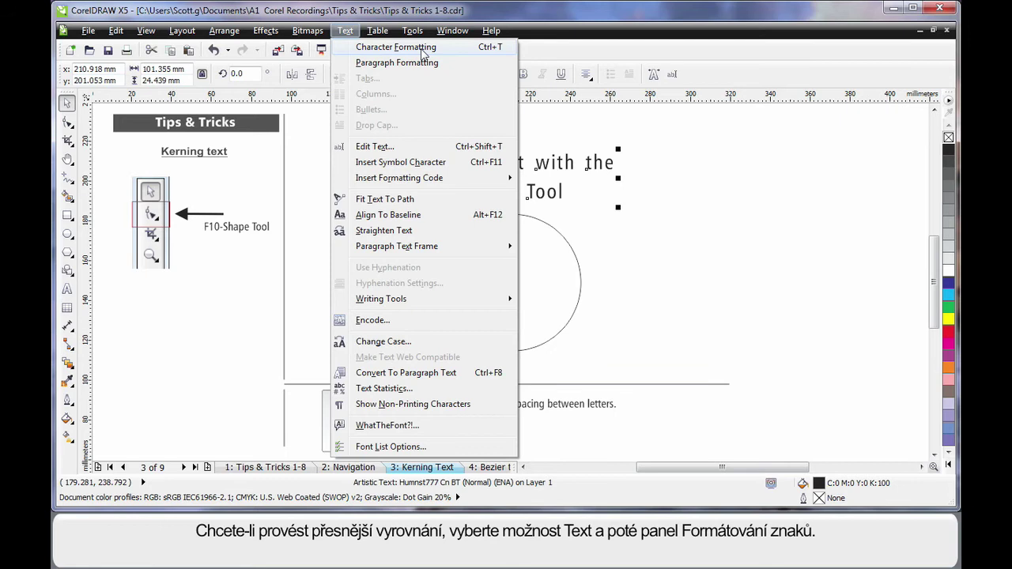
left_click(395, 48)
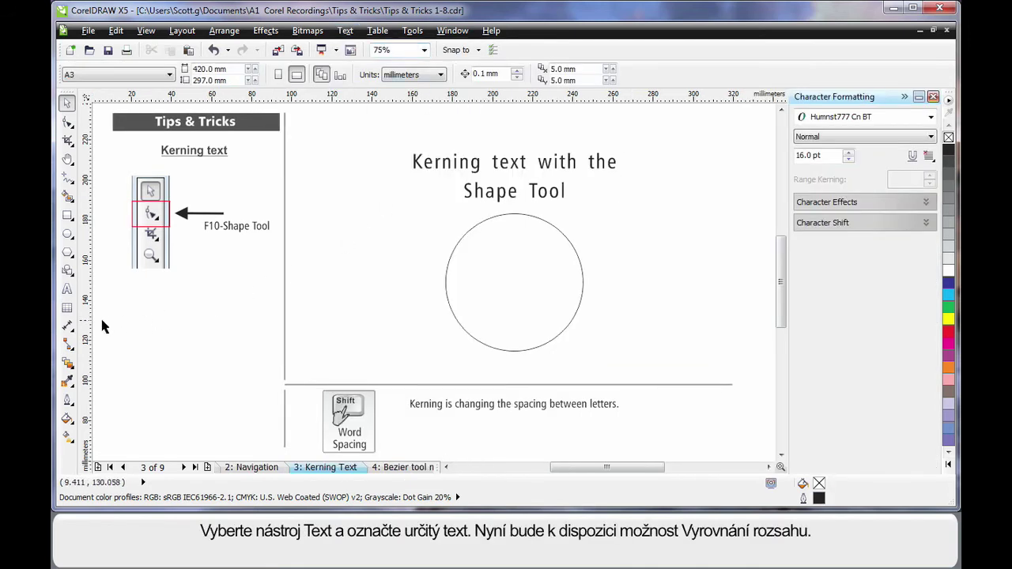
left_click(67, 290)
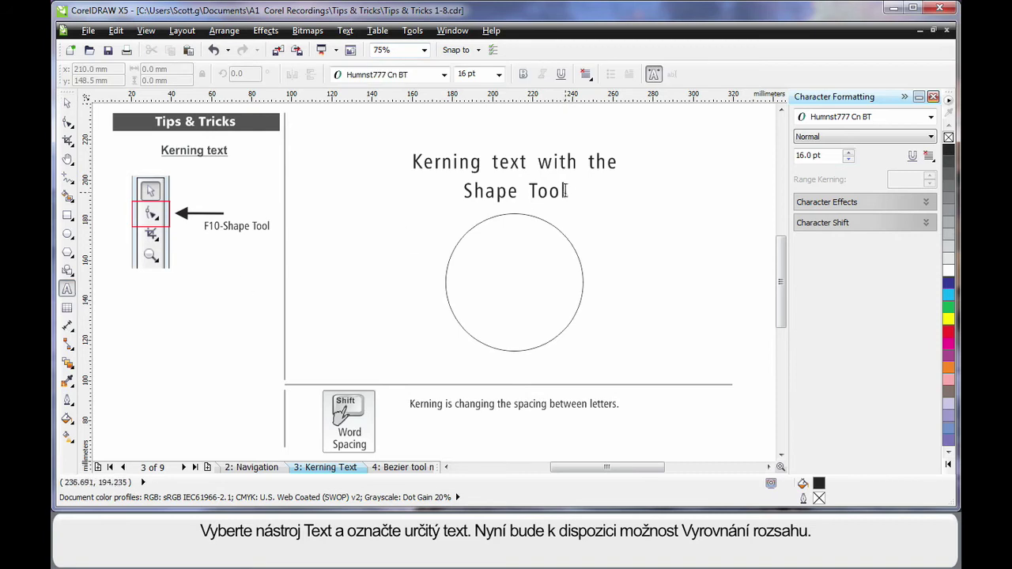
left_click_drag(567, 191, 464, 191)
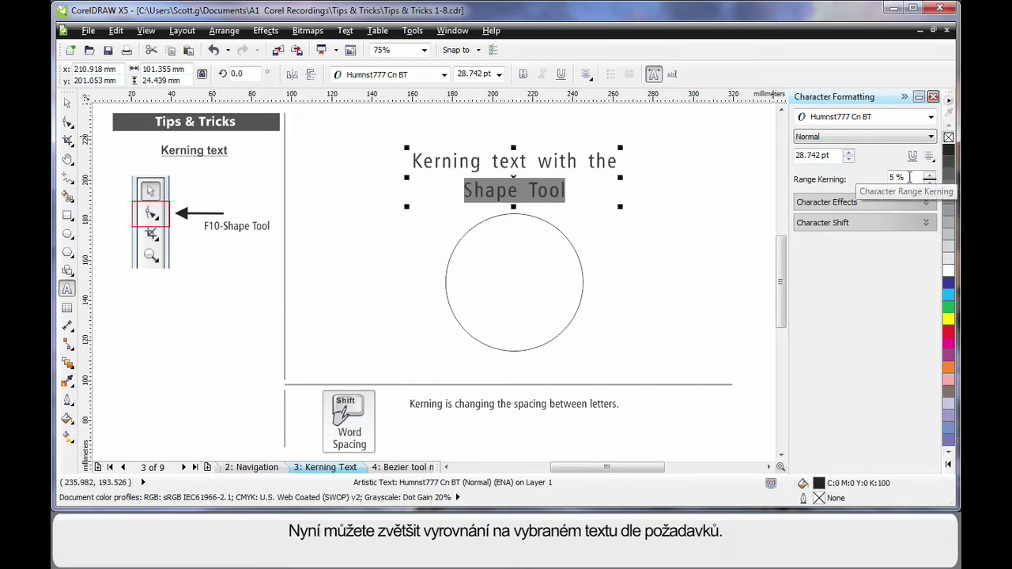
left_click(929, 176)
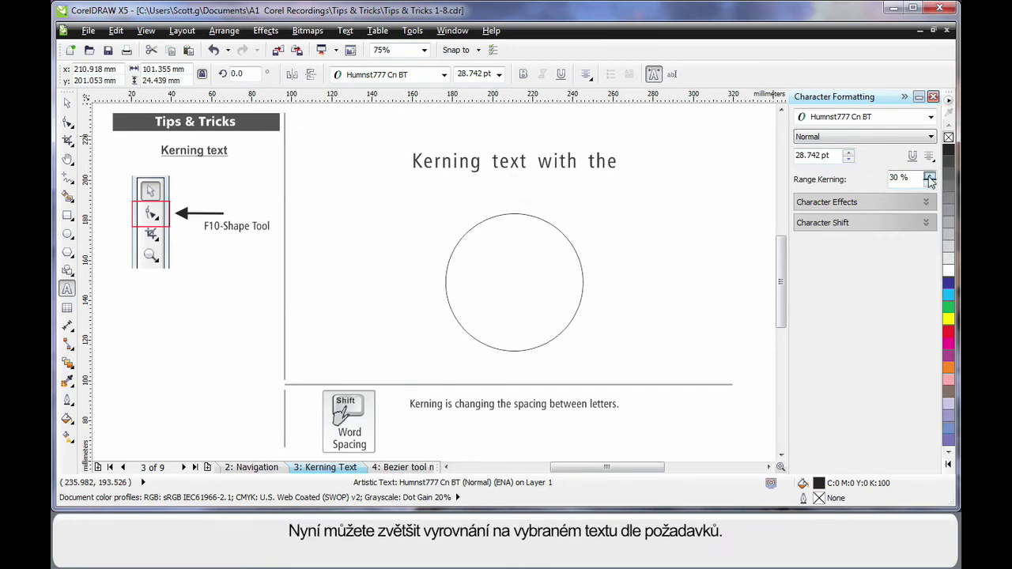
left_click(929, 177)
left_click(930, 177)
left_click(930, 176)
left_click(929, 176)
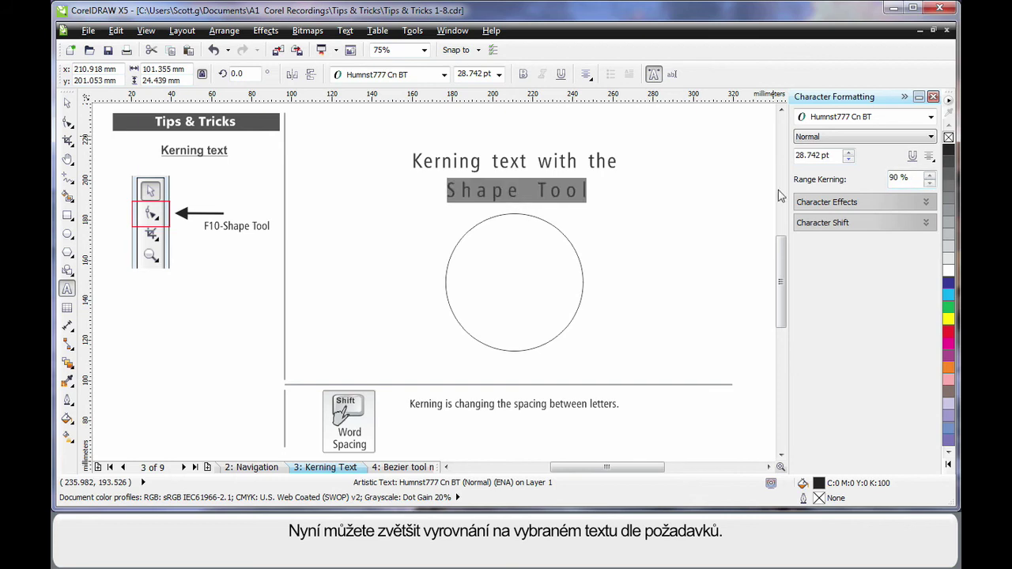
left_click(628, 207)
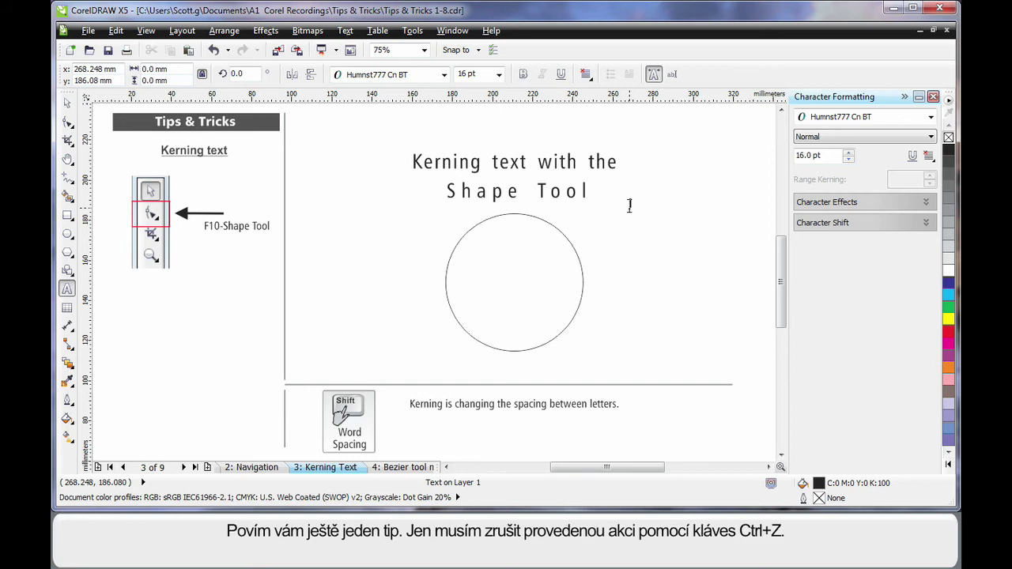
Step: Undo the range kerning and word spacing changes on the text above the circle, and leave the Text tool
key("ctrl+z")
key("ctrl+z")
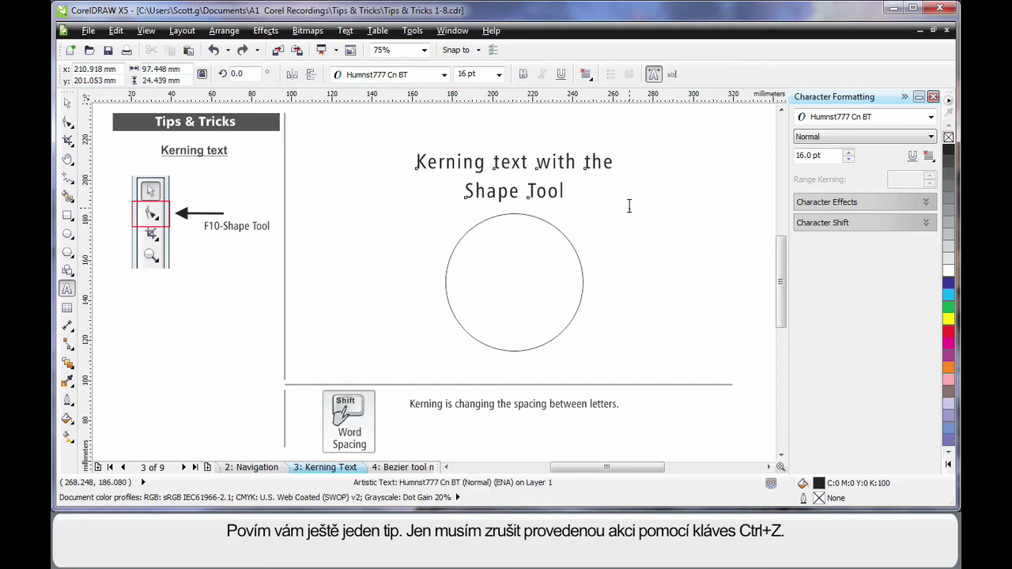
key("Escape")
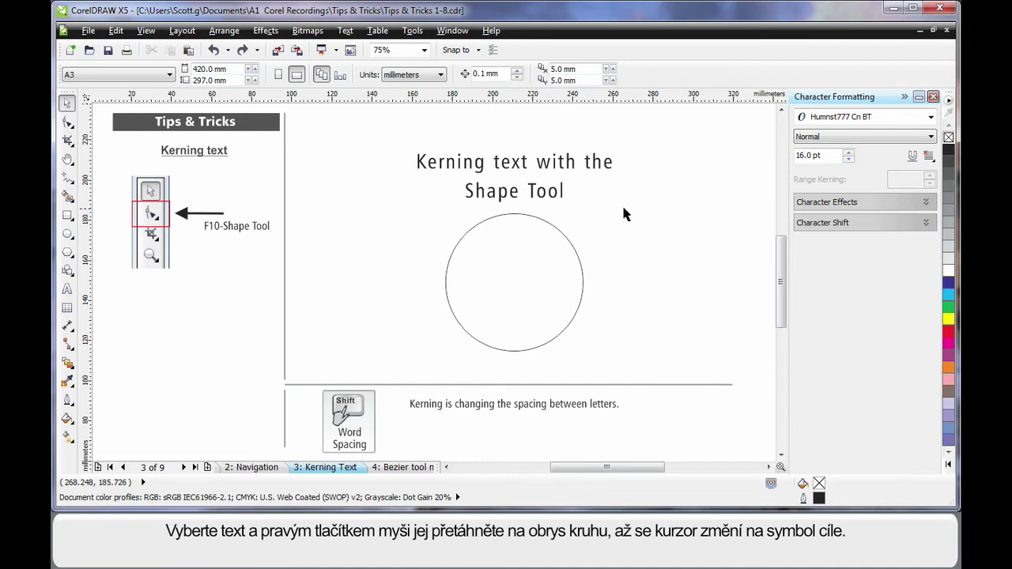
Step: Fit the text "Kerning text with the Shape Tool" to the circle's outline as its path, and refresh the screen
left_click(551, 198)
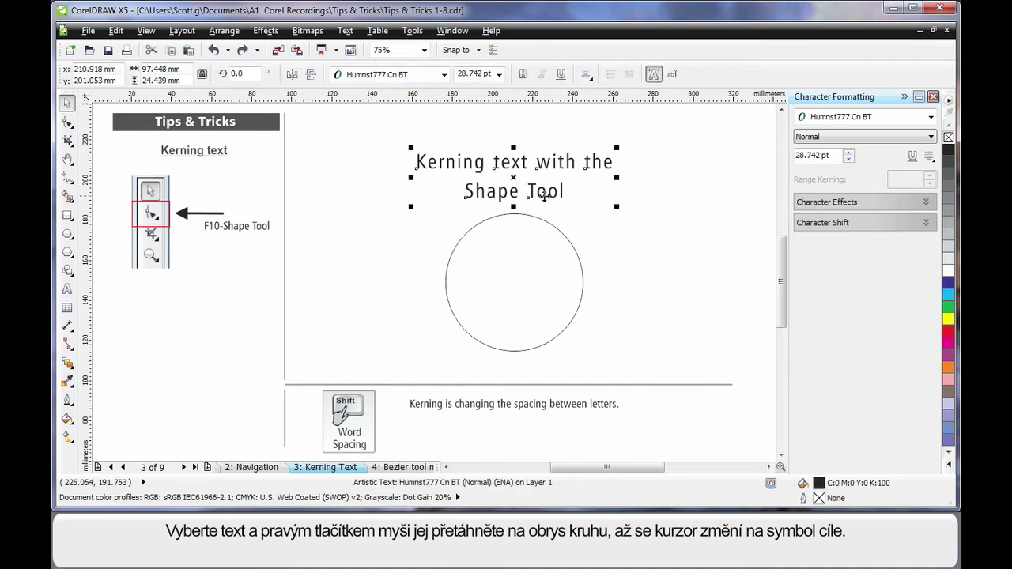
left_click_drag(544, 195, 575, 247)
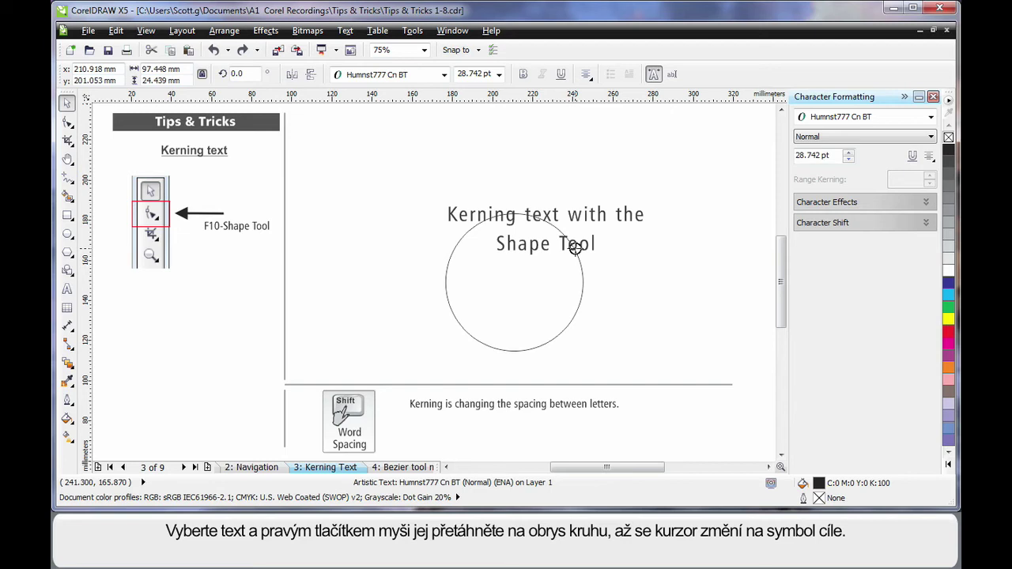
left_click_drag(575, 247, 576, 249)
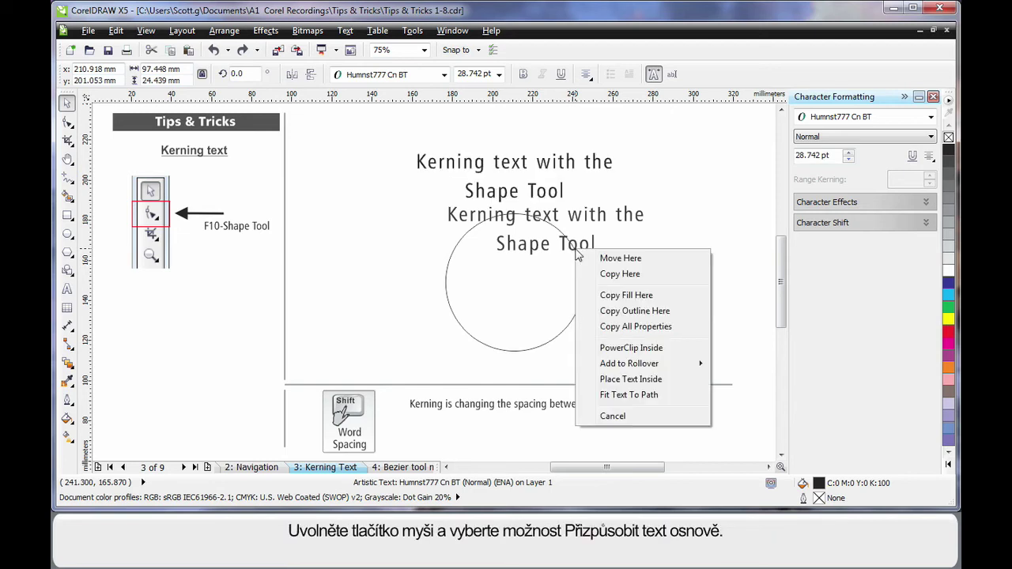
left_click(654, 395)
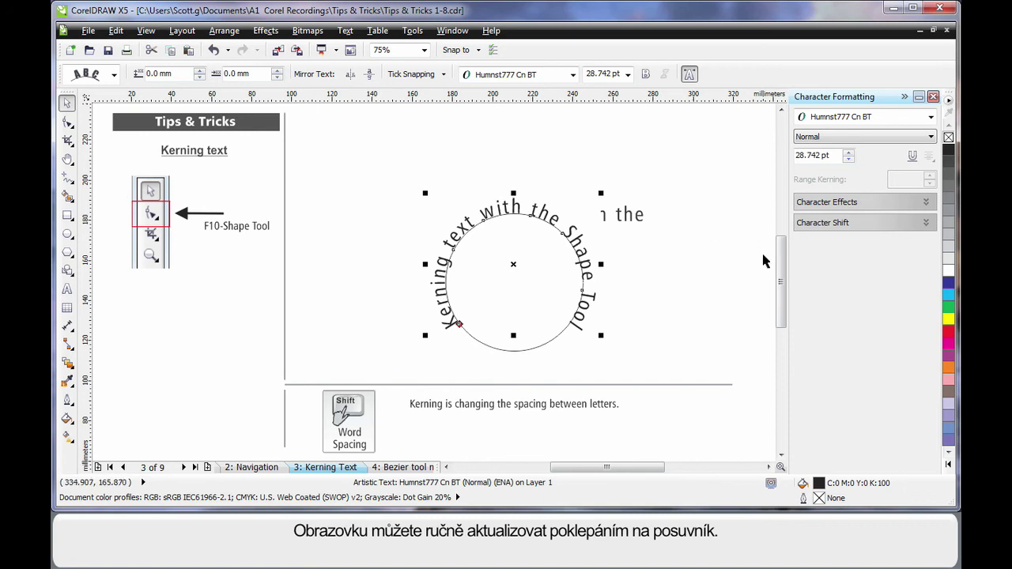
left_click(780, 289)
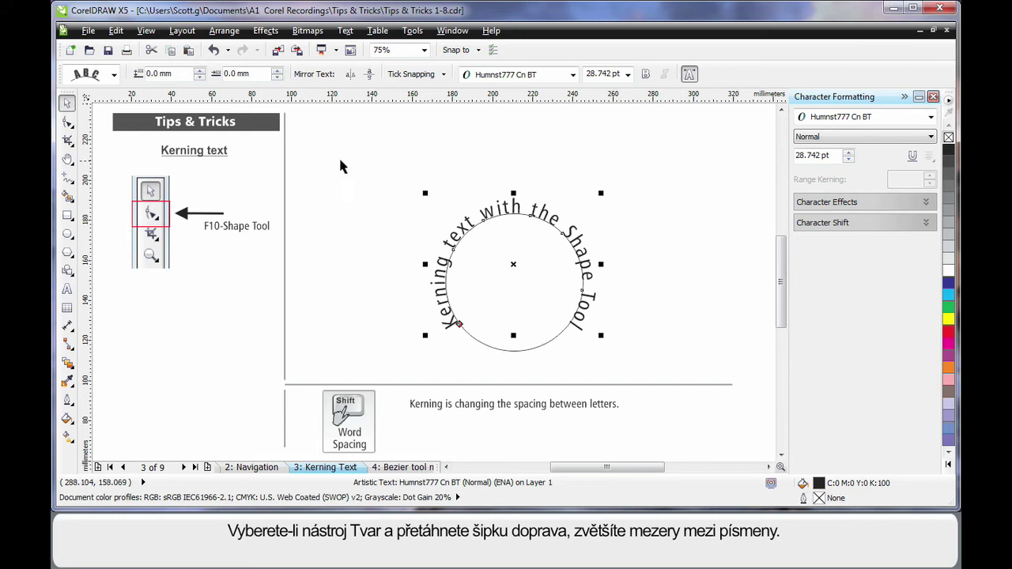
Step: Widen the letter spacing and then only the word spacing of the text on the circle with the Shape tool
left_click(71, 125)
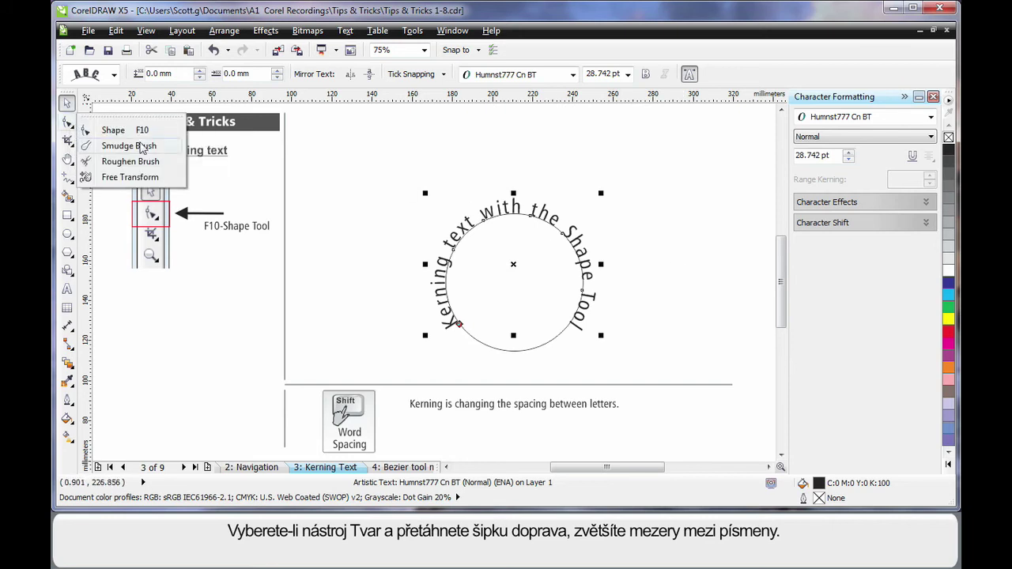
left_click(150, 131)
left_click_drag(600, 336, 632, 340)
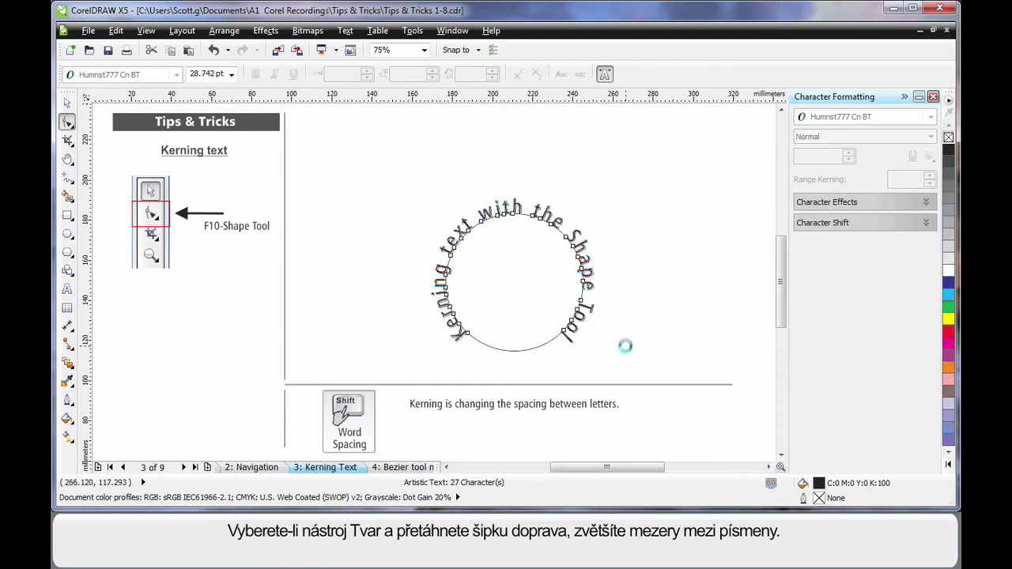
mouse_move(598, 358)
left_mouse_down()
mouse_move(624, 352)
mouse_move(578, 364)
mouse_move(598, 361)
left_mouse_up()
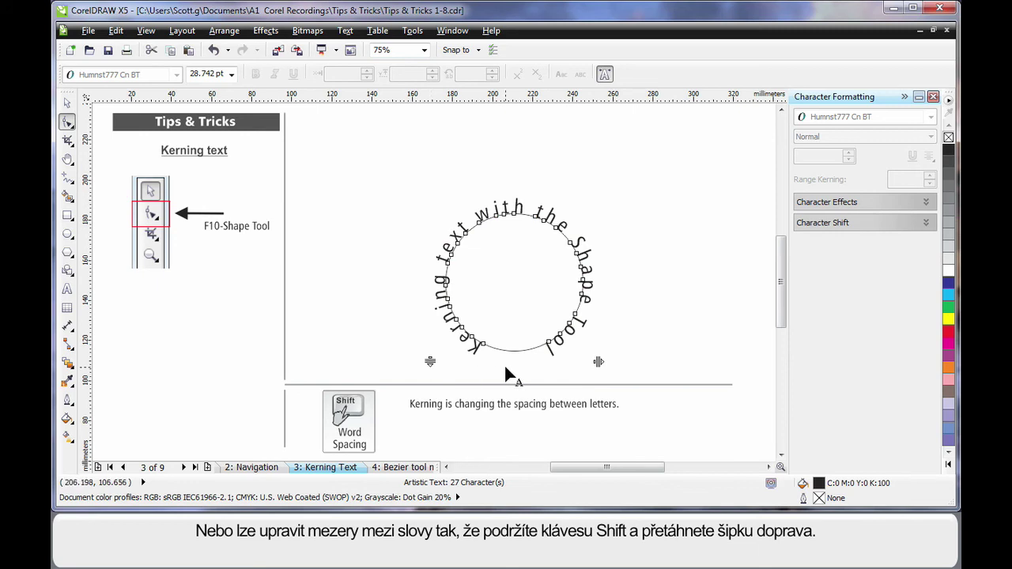
left_click_drag(598, 362, 626, 357)
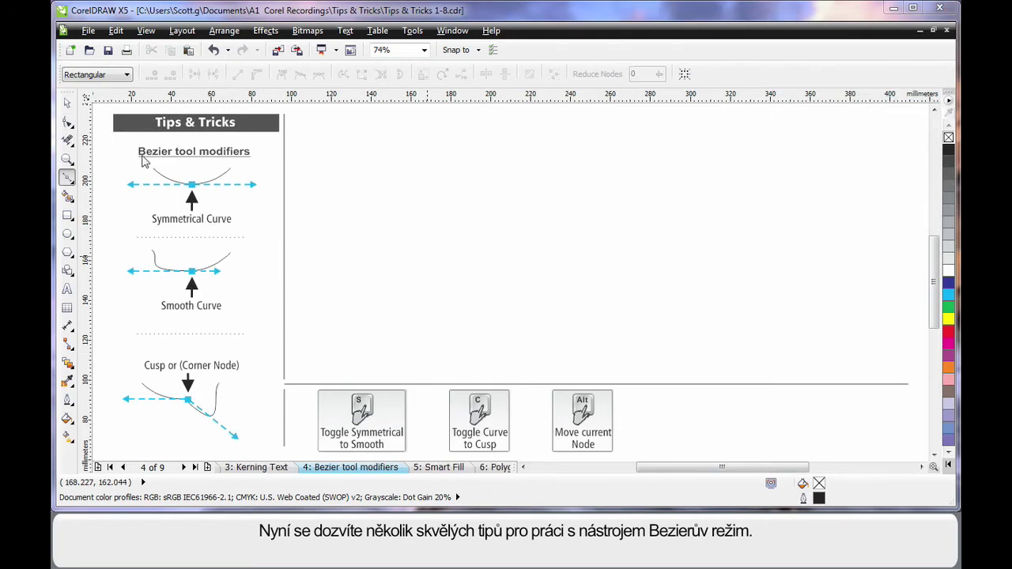
Step: Draw a Bézier curve with symmetrical nodes, running rightward along the lower drawing area and turning upward at its end
left_click(73, 183)
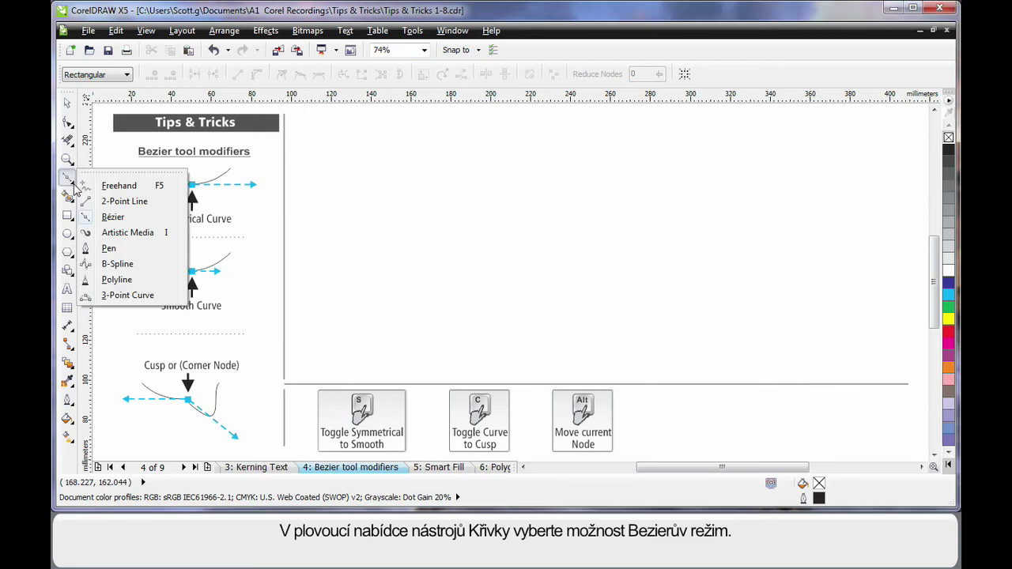
left_click(111, 217)
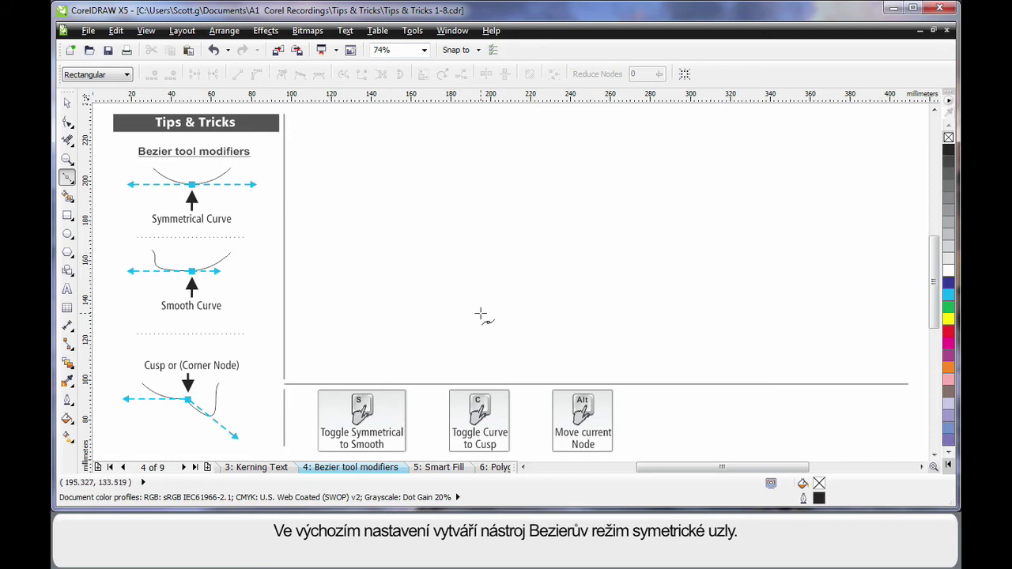
left_click_drag(391, 345, 467, 345)
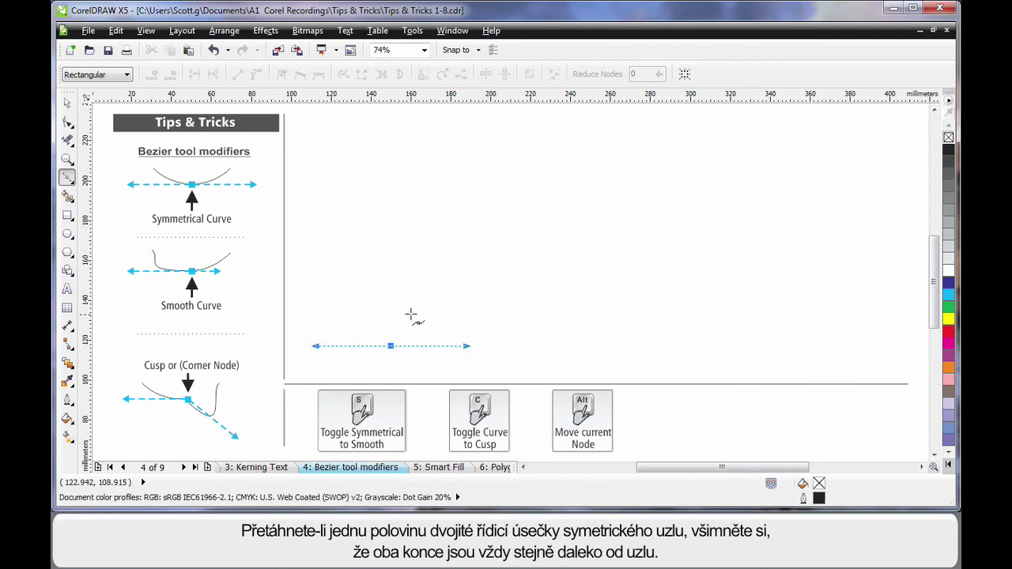
left_click_drag(689, 343, 734, 308)
left_click_drag(745, 257, 737, 211)
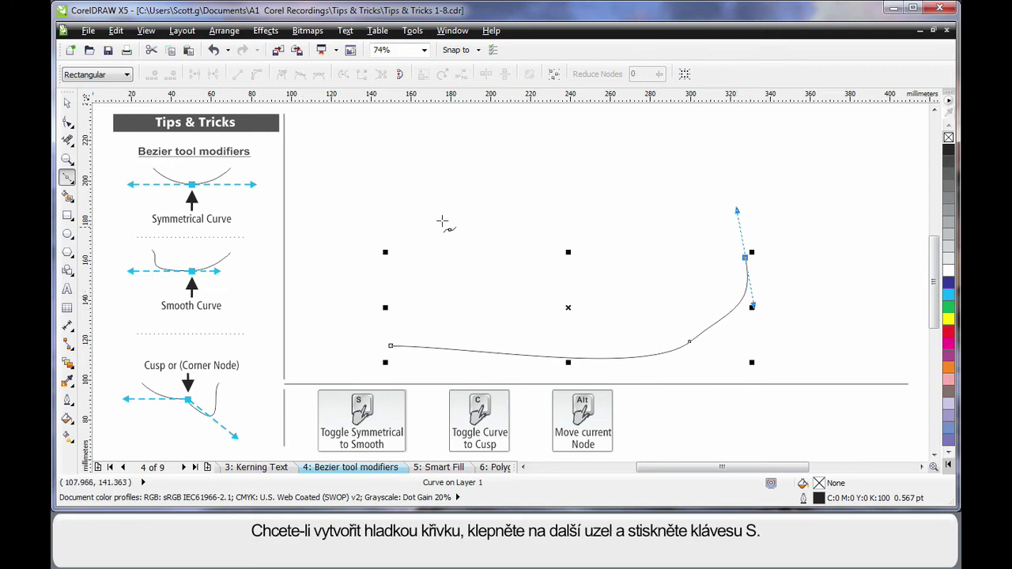
Step: Extend the Bézier curve with a smooth node at its upper right and a long segment back to the upper left
left_click(677, 172)
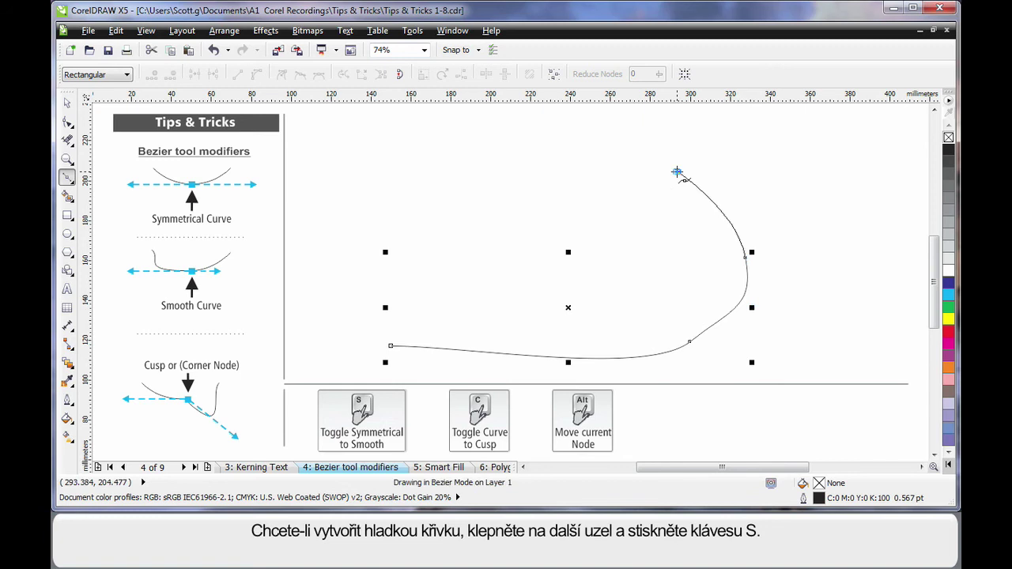
left_click_drag(677, 172, 407, 182)
key("s")
key("s")
key("s")
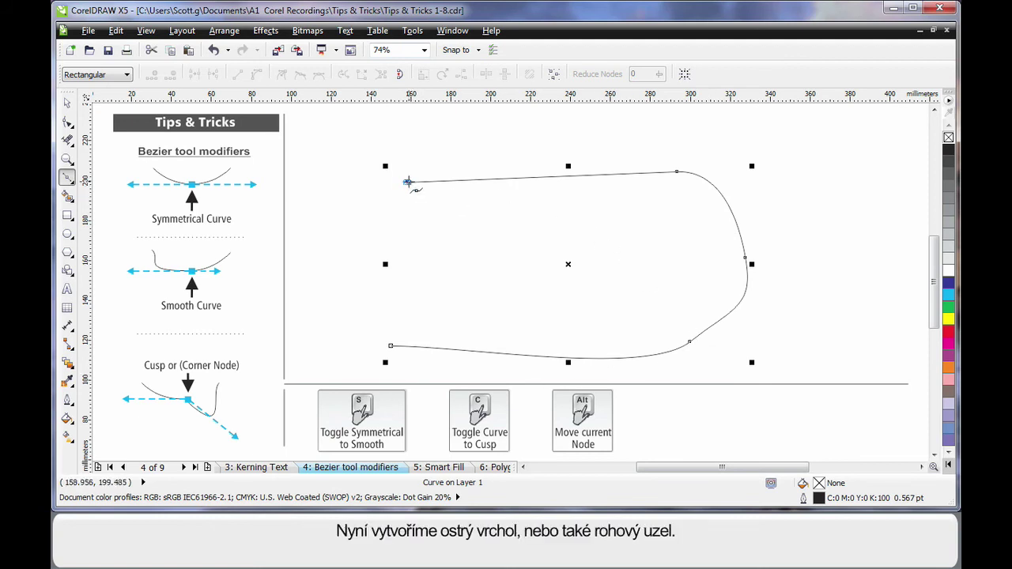
Step: Make the upper-left end node a cusp with one handle pulled far right, and add an end node below left, shifting it slightly down
left_click_drag(407, 182, 417, 233)
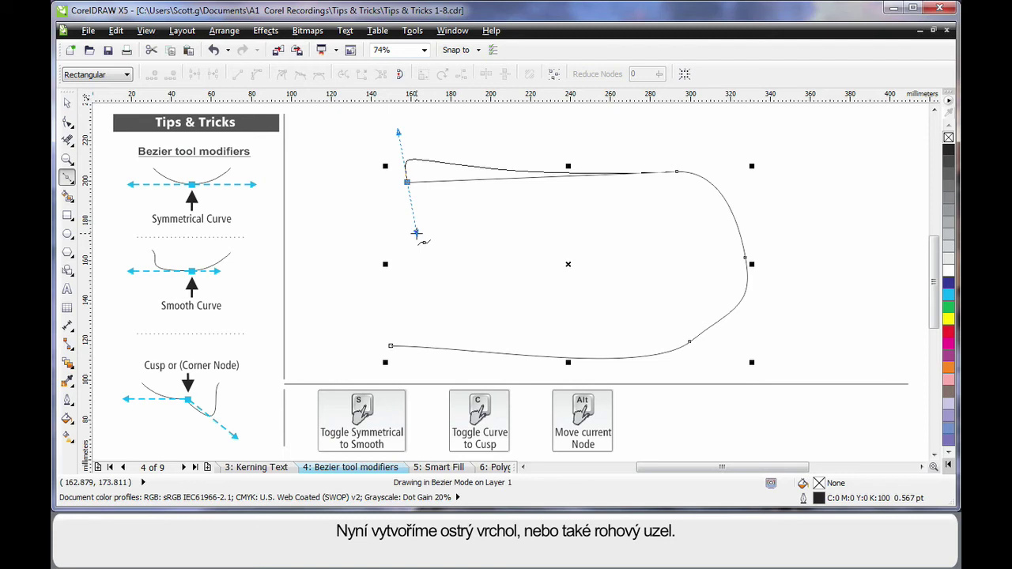
left_click_drag(416, 233, 417, 241)
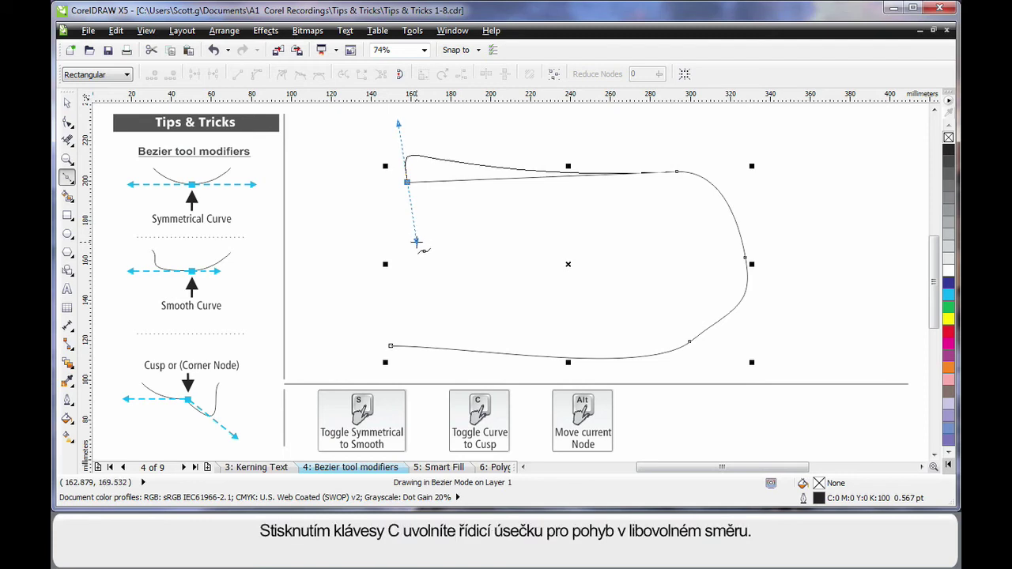
left_click_drag(417, 243, 696, 205)
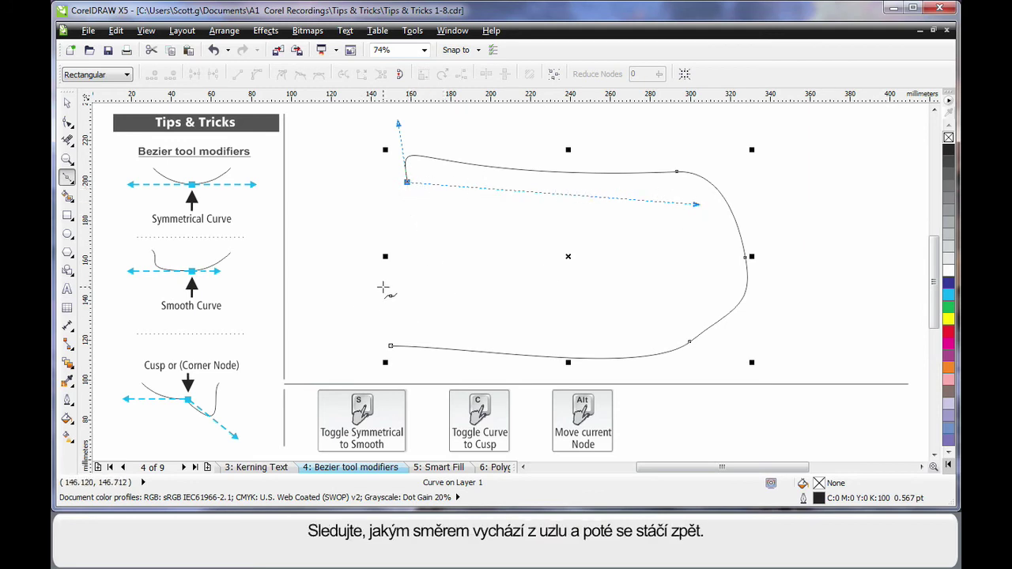
left_click(333, 278)
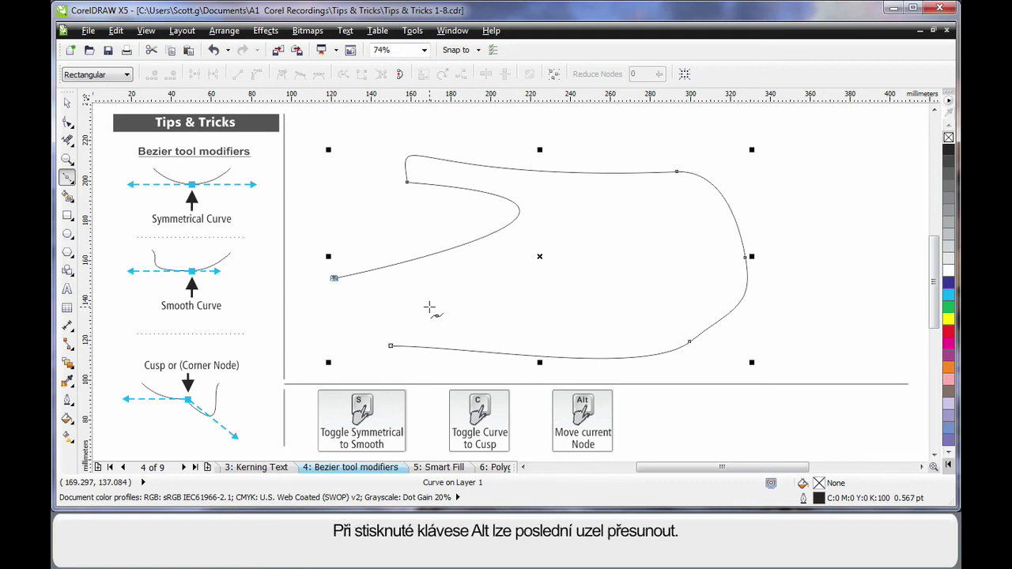
mouse_move(335, 278)
left_mouse_down()
mouse_move(452, 289)
mouse_move(605, 234)
mouse_move(650, 294)
mouse_move(531, 312)
mouse_move(408, 307)
mouse_move(344, 324)
mouse_move(388, 343)
mouse_move(341, 310)
left_mouse_up()
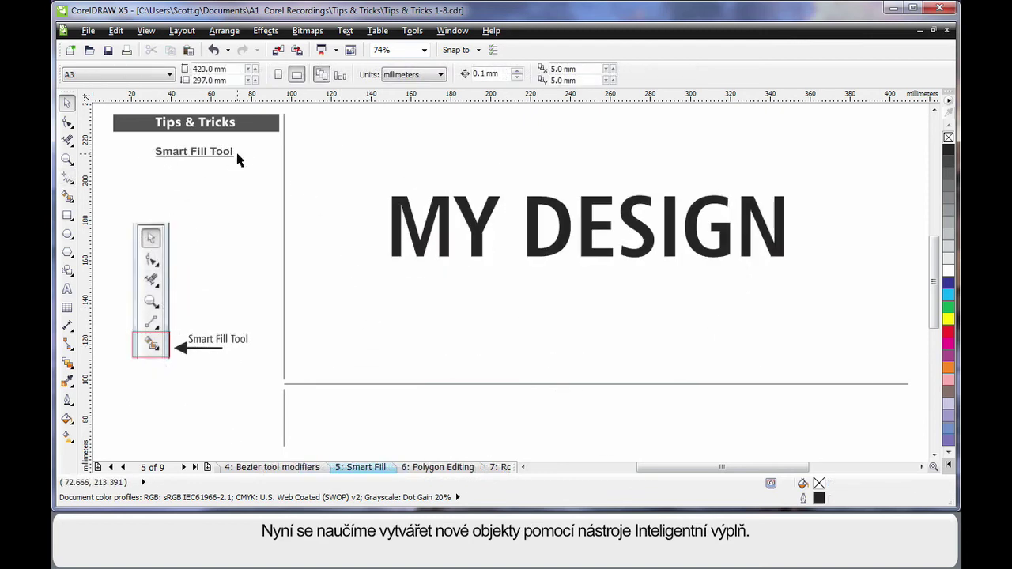
Step: Draw a rectangle about 207.5 × 20 mm across the lower half of the text "MY DESIGN", extending slightly below it
left_click(68, 215)
left_click_drag(384, 233, 799, 274)
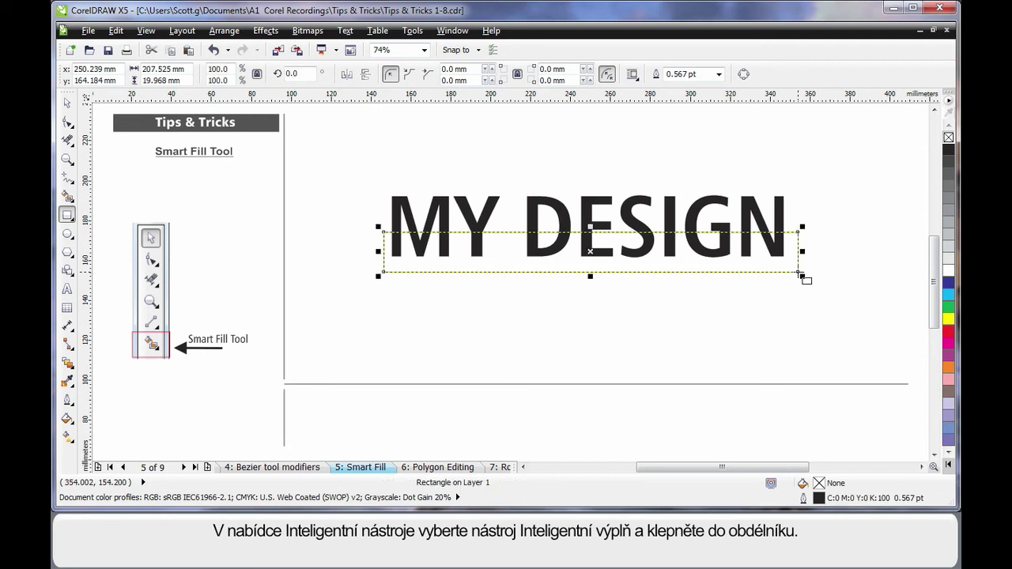
Step: Use Smart Fill to create blue-grey objects wherever the rectangle overlaps the letters of "MY DESIGN"
left_click(70, 199)
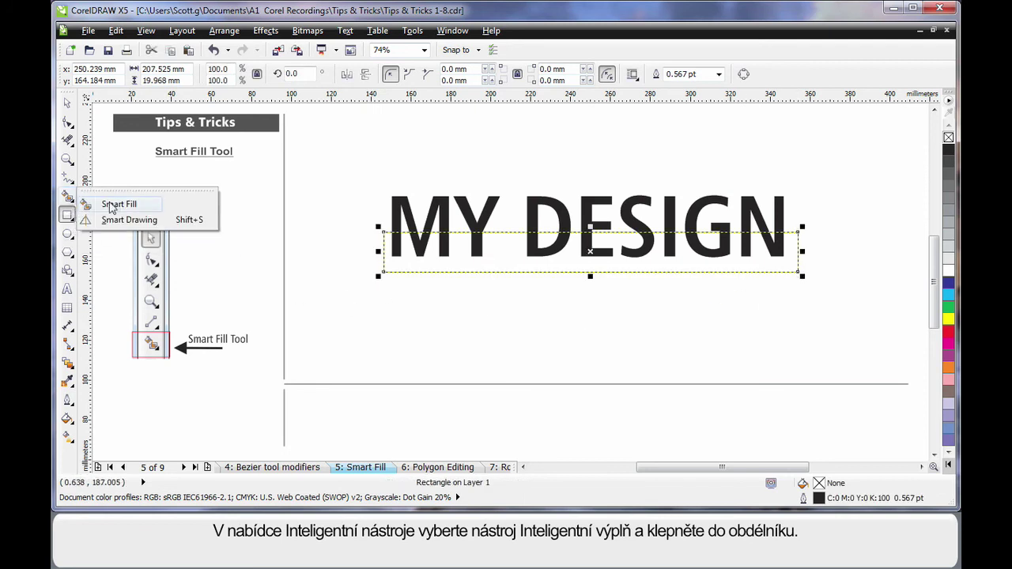
left_click(99, 201)
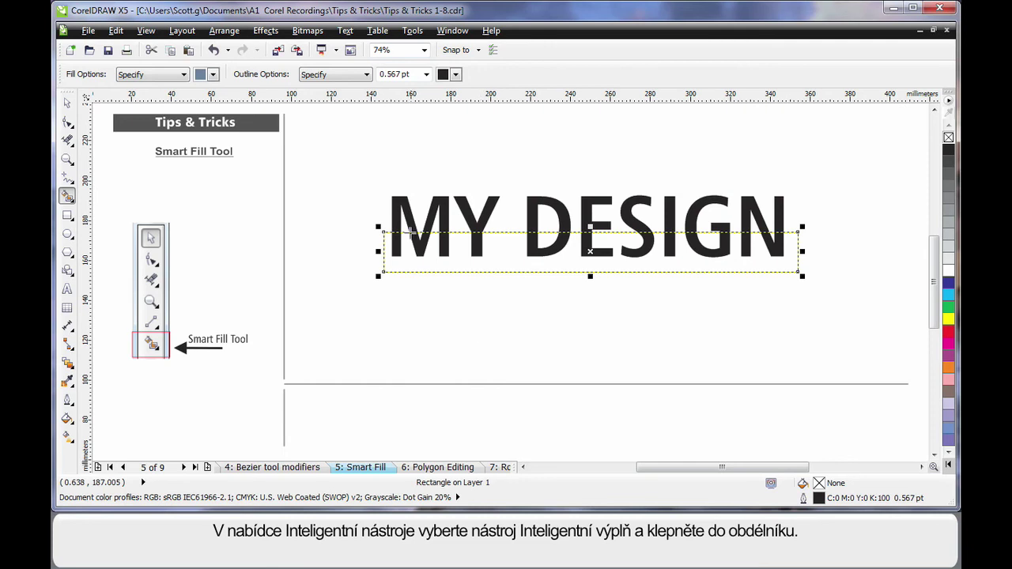
left_click(395, 243)
left_click(421, 250)
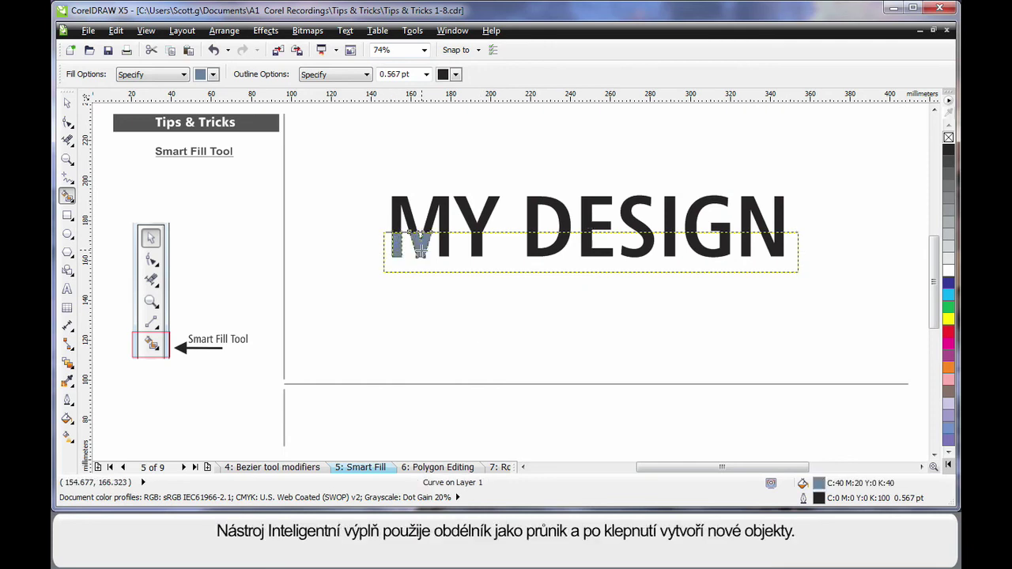
left_click(445, 251)
left_click(477, 246)
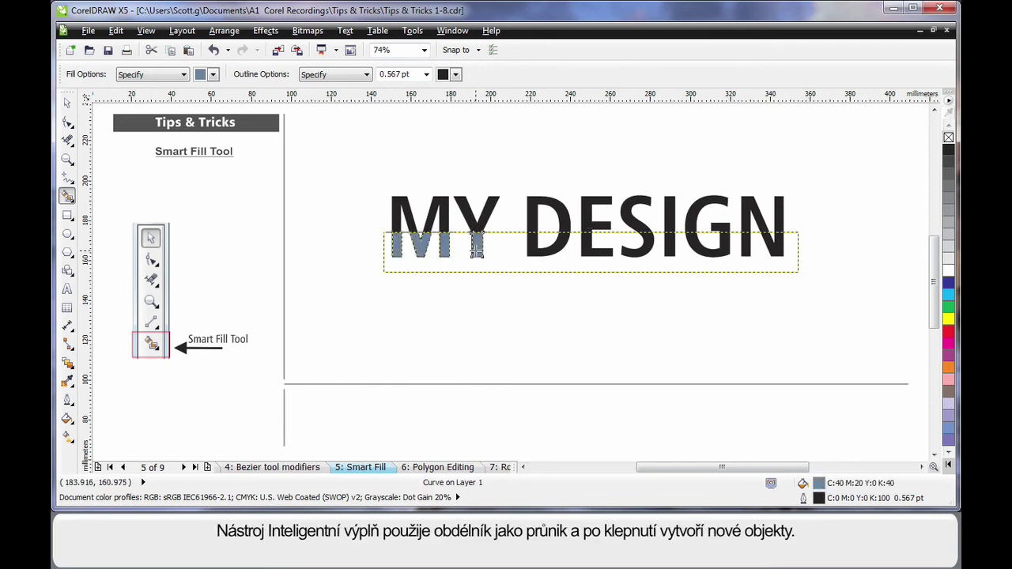
left_click(534, 248)
left_click(593, 252)
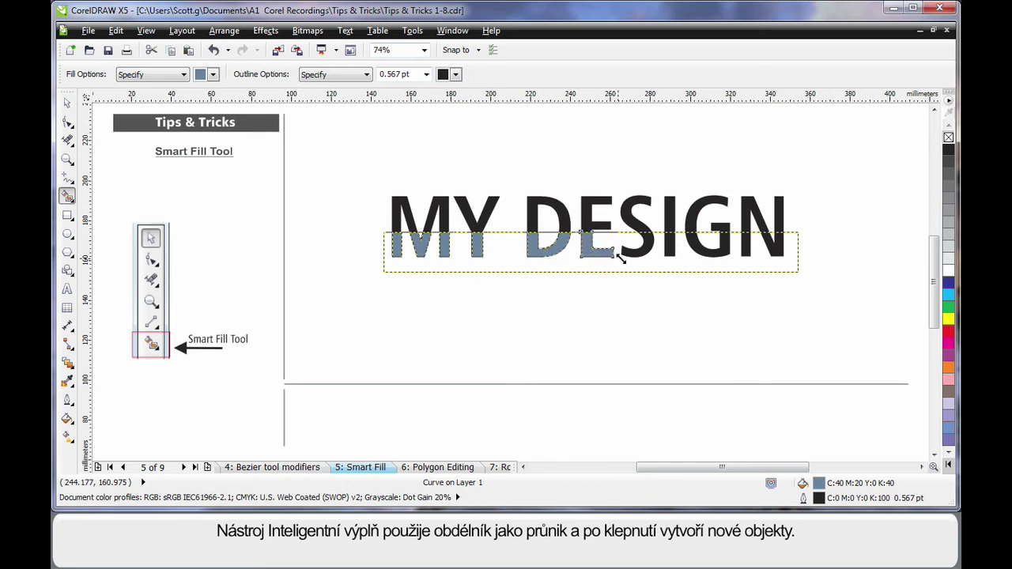
left_click(641, 251)
left_click(670, 250)
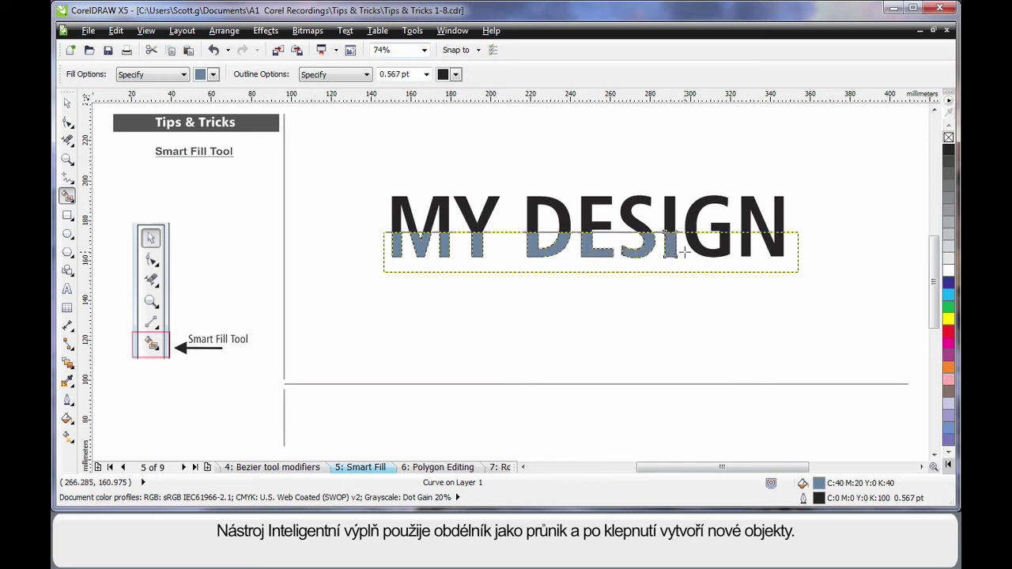
left_click(716, 252)
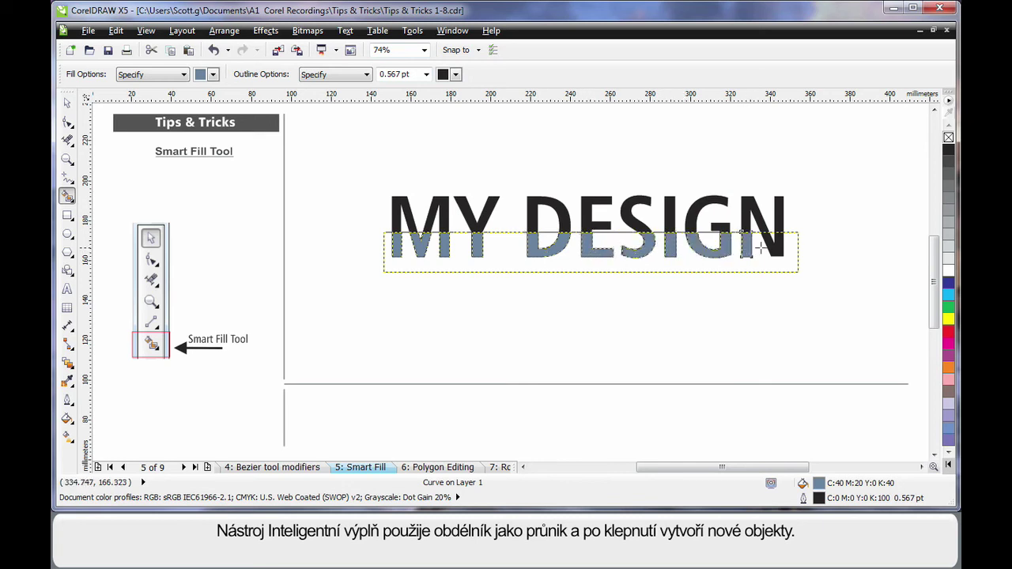
left_click(775, 248)
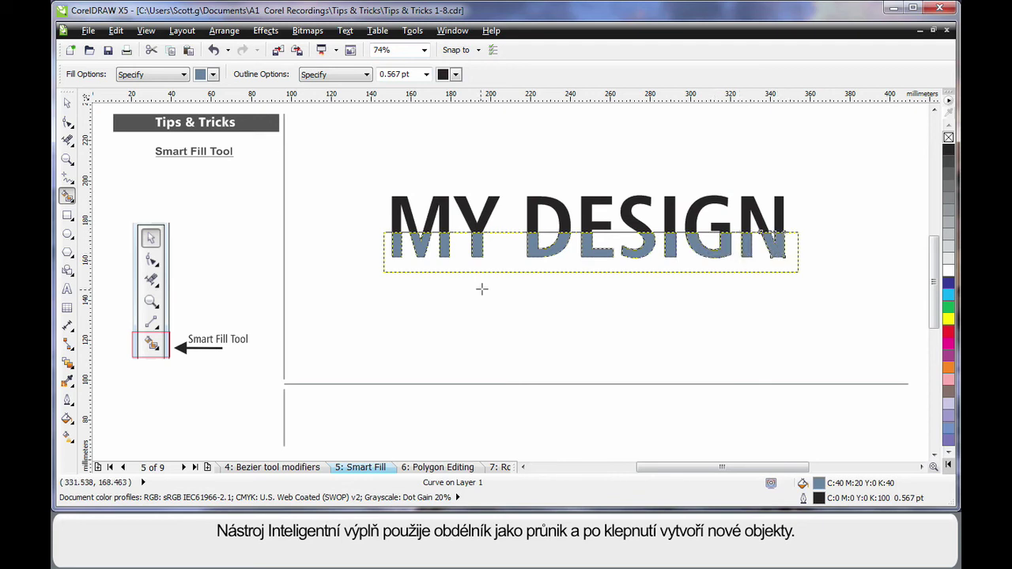
Step: Flip all the smart-filled letter pieces downward as a reflection about 7 mm high, and skew them sideways
key("space")
left_click(813, 316)
left_click_drag(828, 222, 378, 273)
left_click_drag(587, 227, 610, 277)
left_click(589, 273)
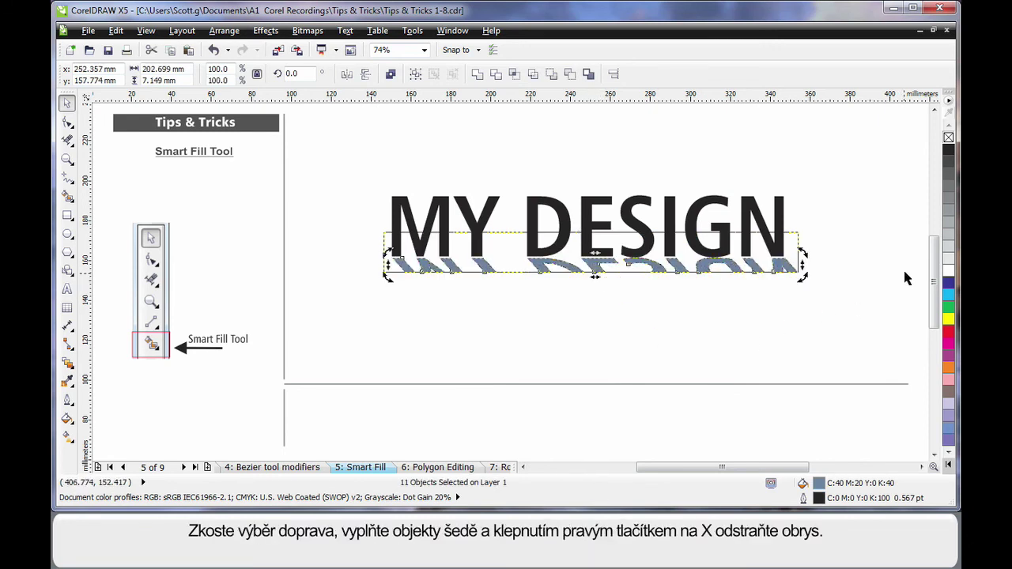
Step: Fill the reflected letter pieces with 40 % black, remove their outline and deselect them
left_click(948, 232)
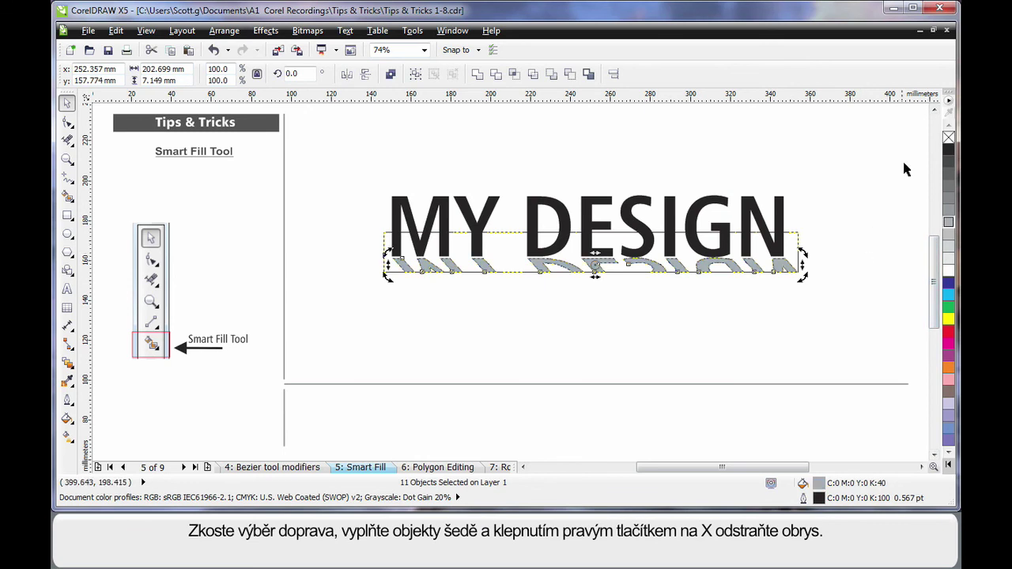
right_click(948, 138)
left_click(857, 215)
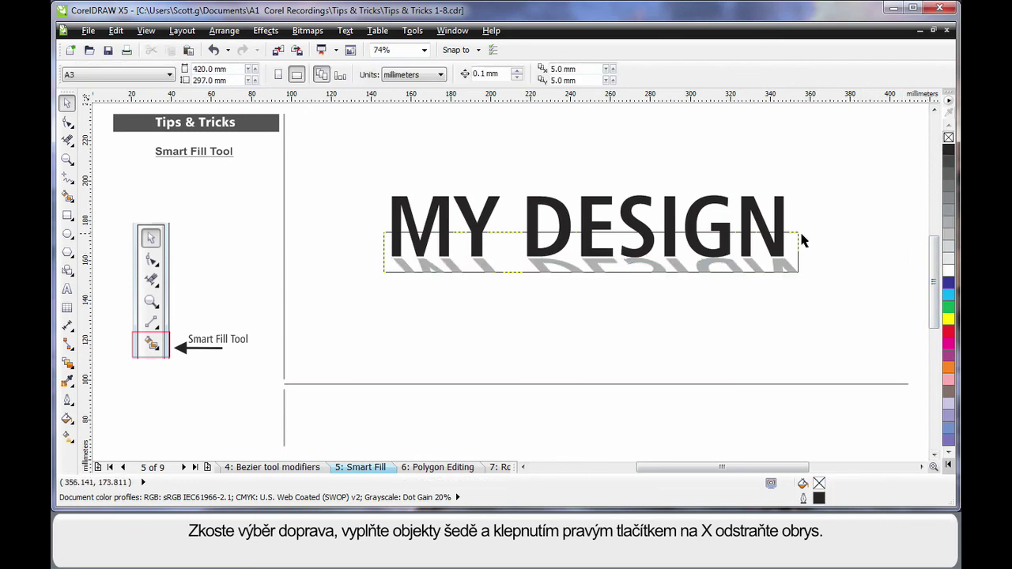
Step: Lower the rectangle's top edge to a height of about 12.5 mm, and give it a 10 % black fill without outline
left_click(797, 242)
left_click_drag(590, 232, 591, 247)
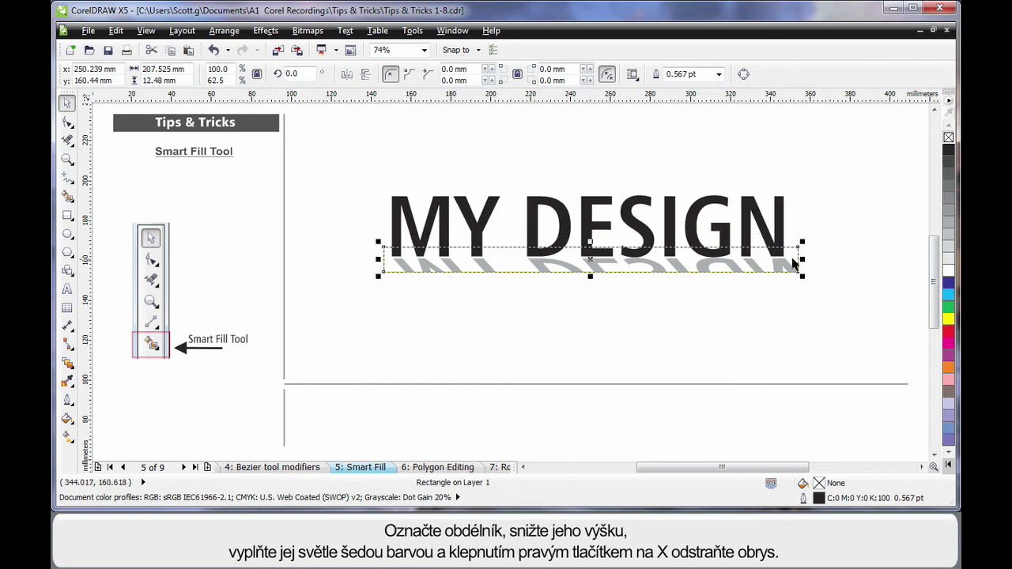
left_click(944, 257)
right_click(948, 138)
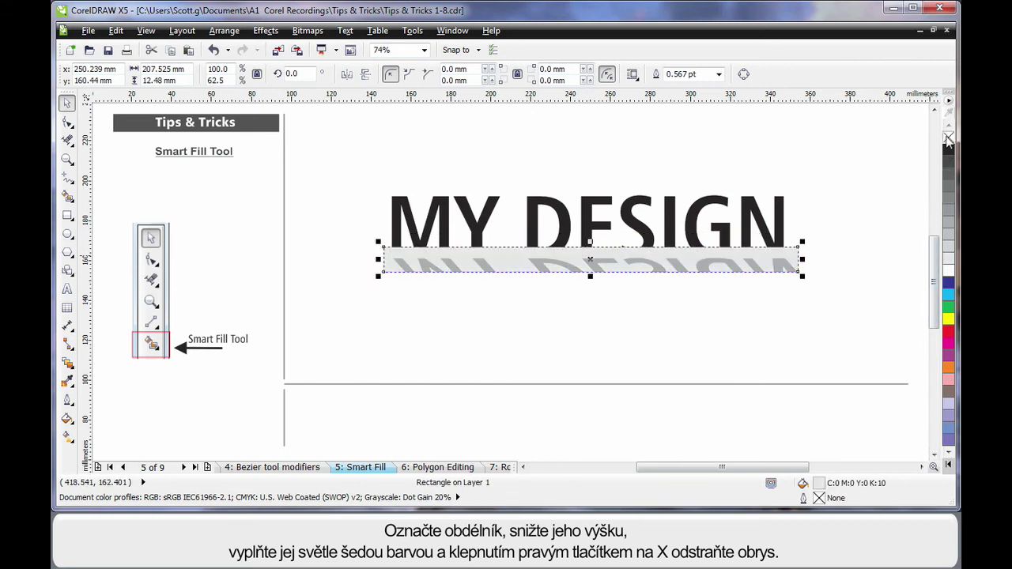
Step: Send the light grey rectangle behind the text and its reflection, and deselect it
key("shift+Page_Down")
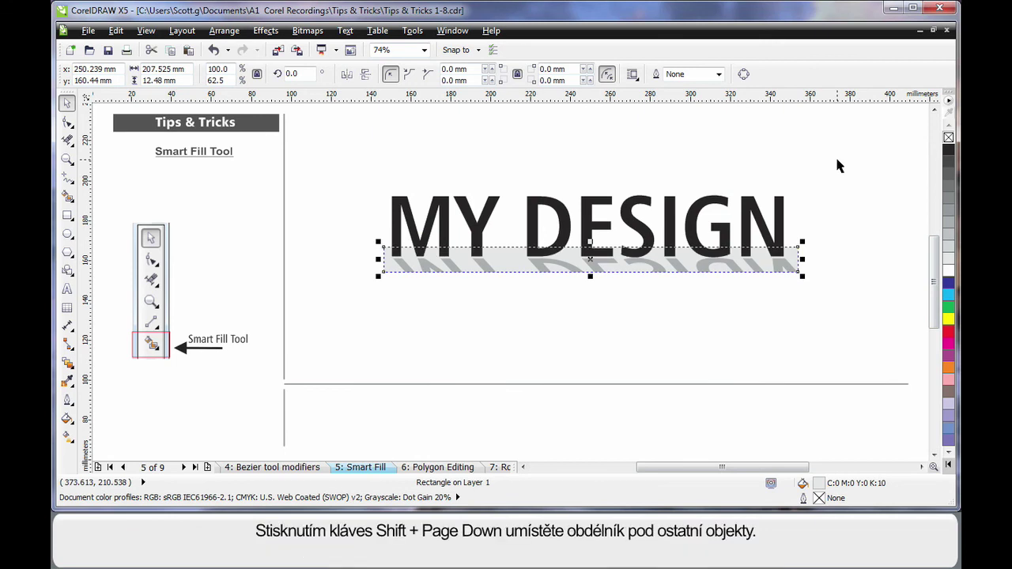
left_click(837, 161)
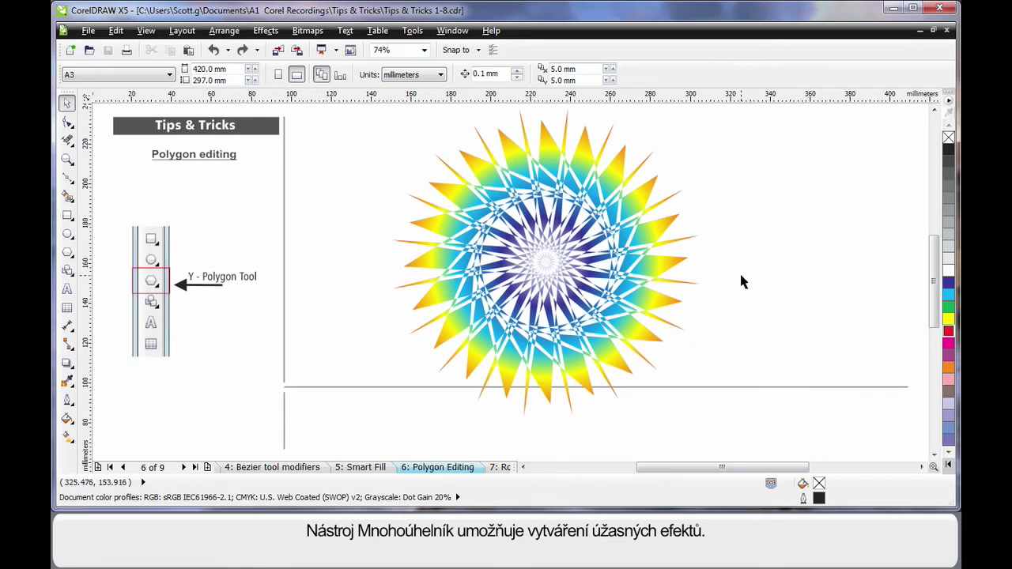
Step: Delete the multicoloured starburst polygon from the Polygon Editing page
left_click(639, 264)
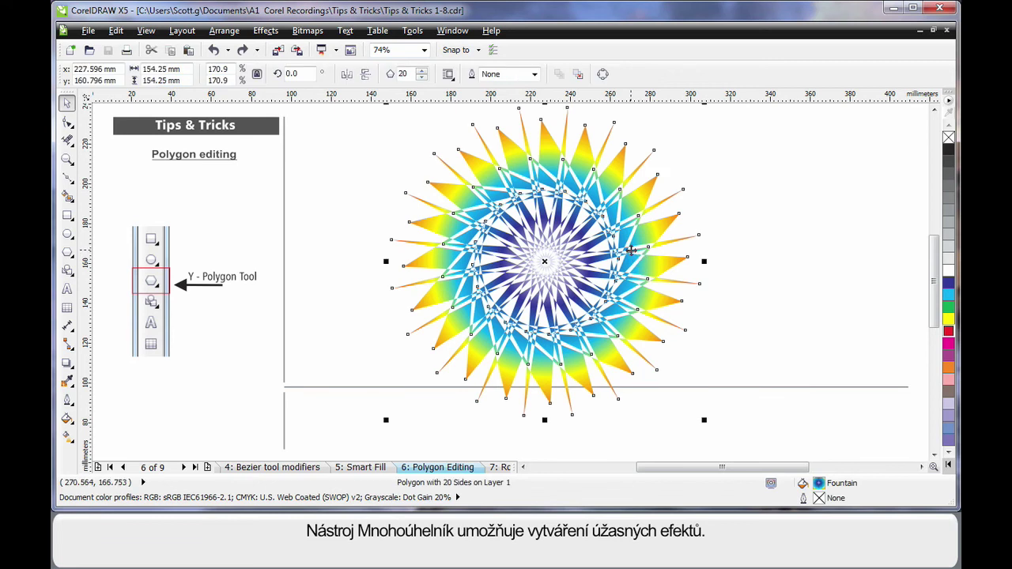
key("Delete")
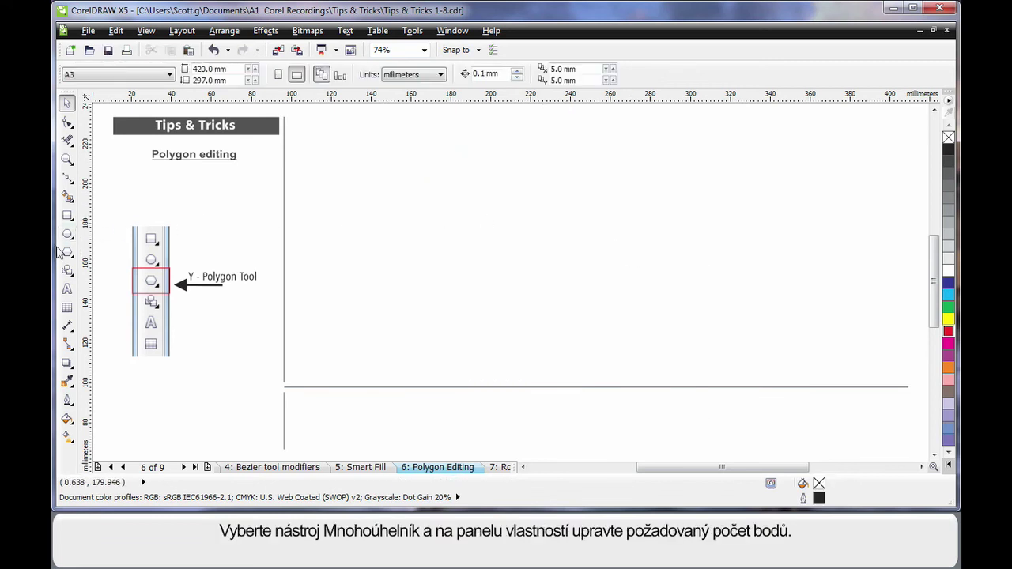
Step: Draw a regular 25-sided polygon about 119 mm across in the empty page area and move it slightly up and right, clear of the horizontal line
left_click(68, 253)
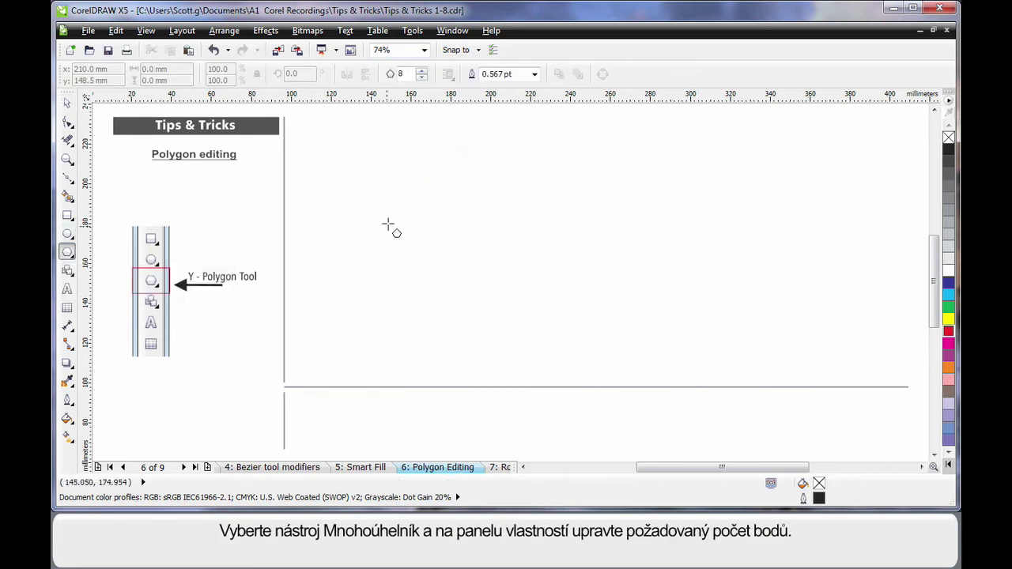
double_click(407, 74)
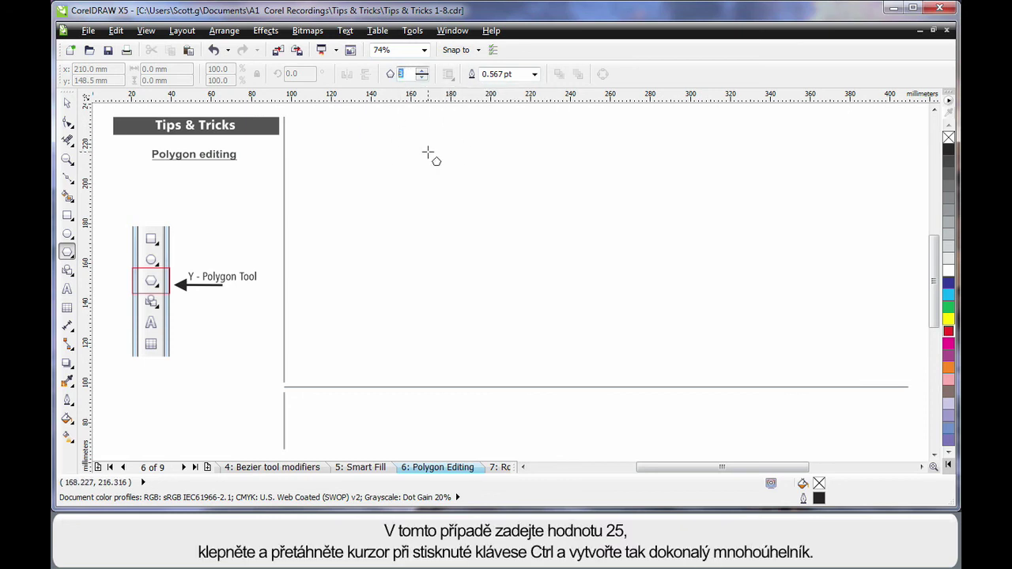
key("Return")
left_click_drag(427, 152, 687, 357)
left_click_drag(698, 360, 666, 311)
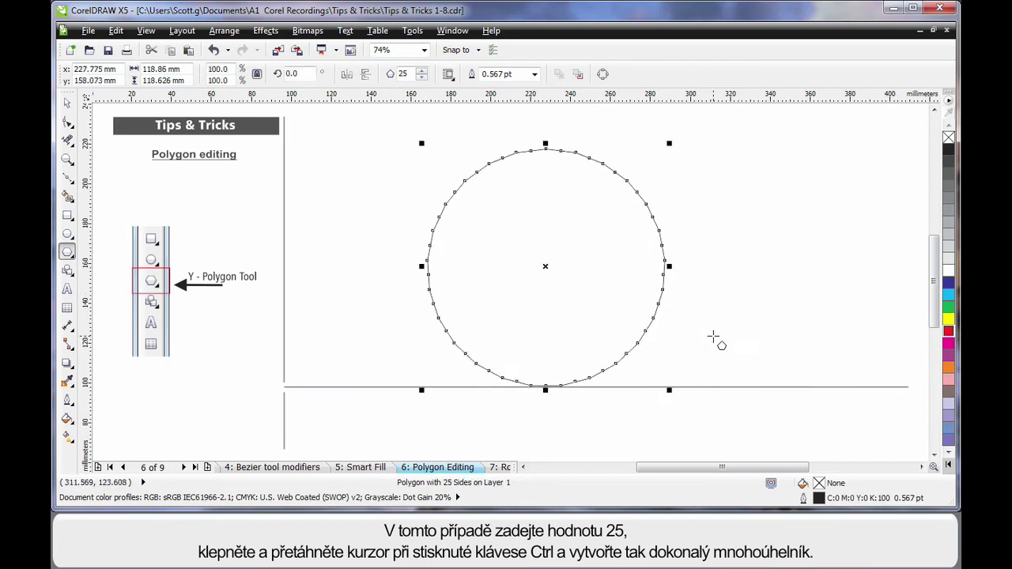
left_click_drag(546, 267, 551, 253)
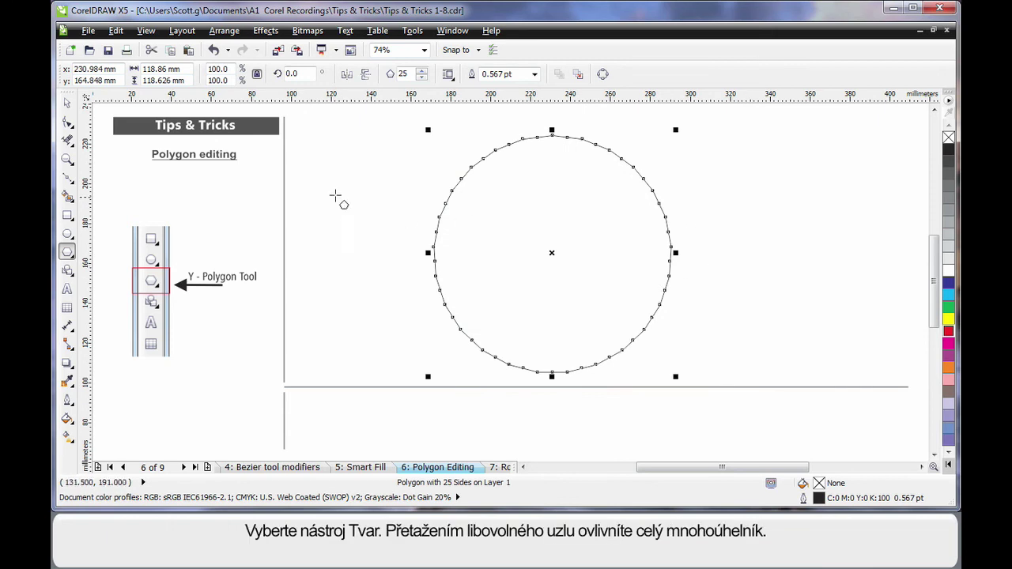
Step: Reshape the polygon into a 25-point star by moving one inner node towards the centre and one outer node outwards
left_click(68, 124)
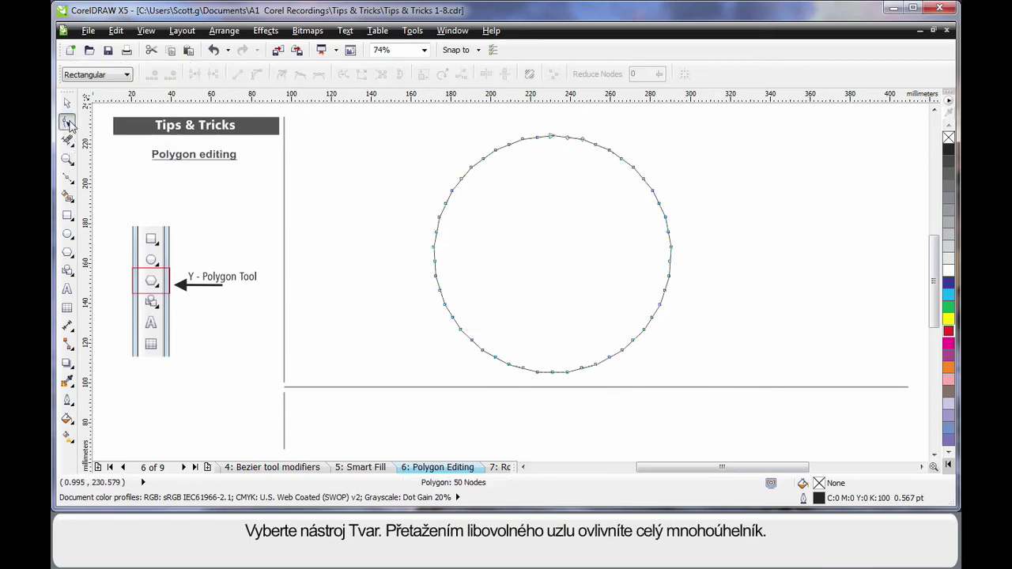
left_click_drag(482, 158, 497, 183)
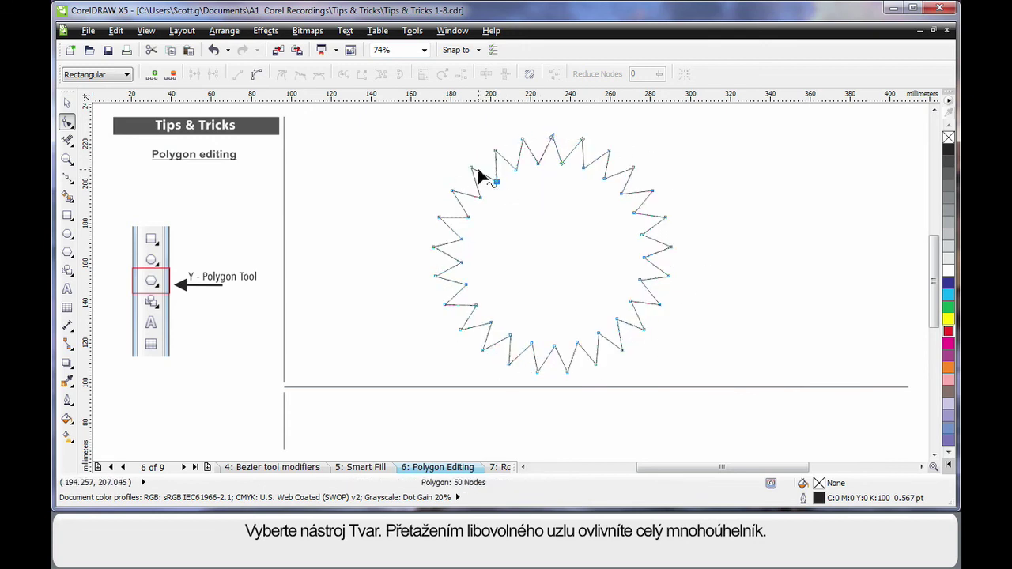
left_click_drag(472, 169, 461, 160)
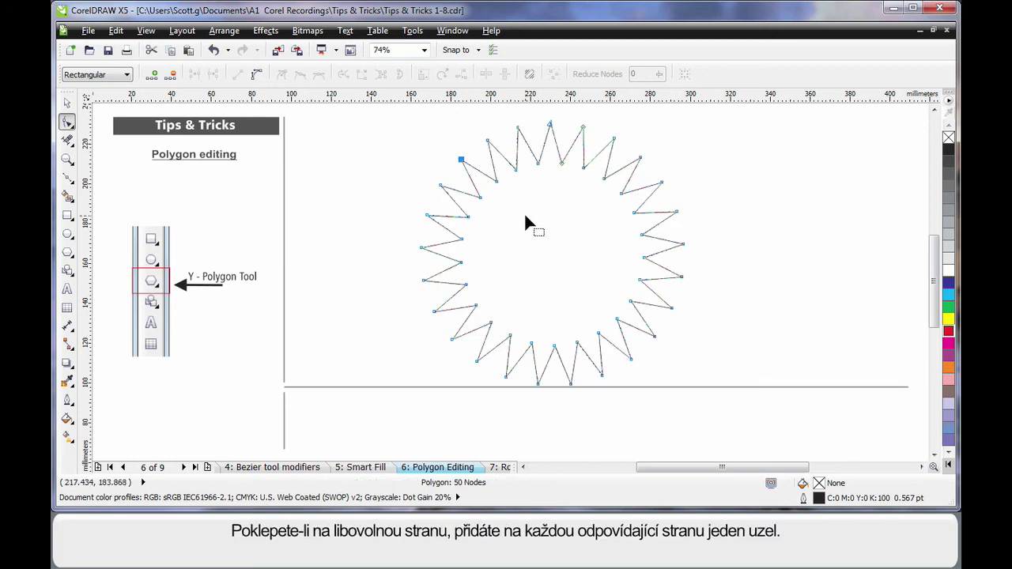
Step: Add three extra nodes per star point and reposition the nodes to form squarish gear teeth around the polygon
double_click(479, 170)
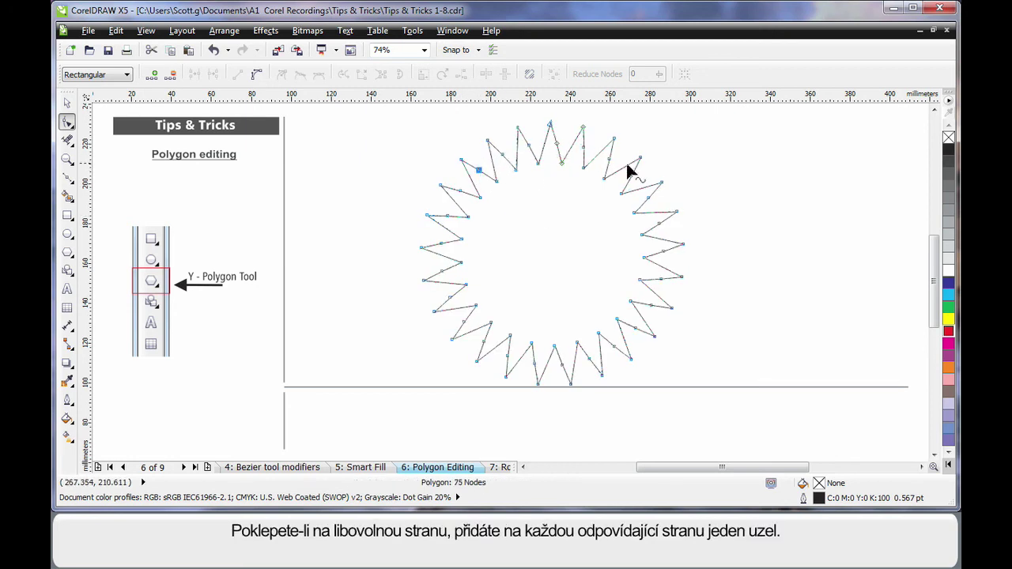
double_click(454, 202)
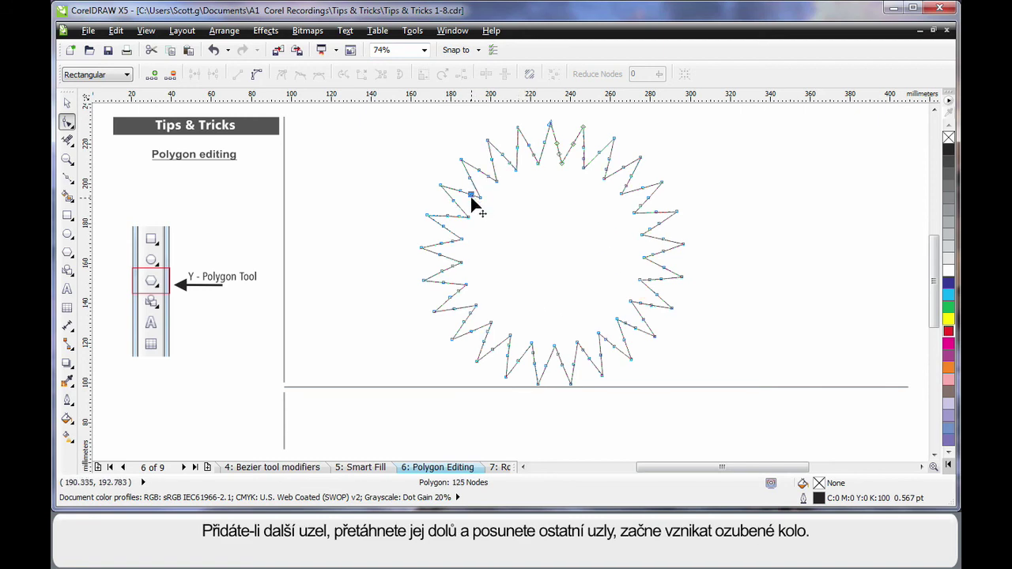
mouse_move(471, 199)
left_mouse_down()
mouse_move(473, 209)
mouse_move(458, 185)
mouse_move(442, 189)
mouse_move(465, 188)
left_mouse_up()
left_click(533, 211)
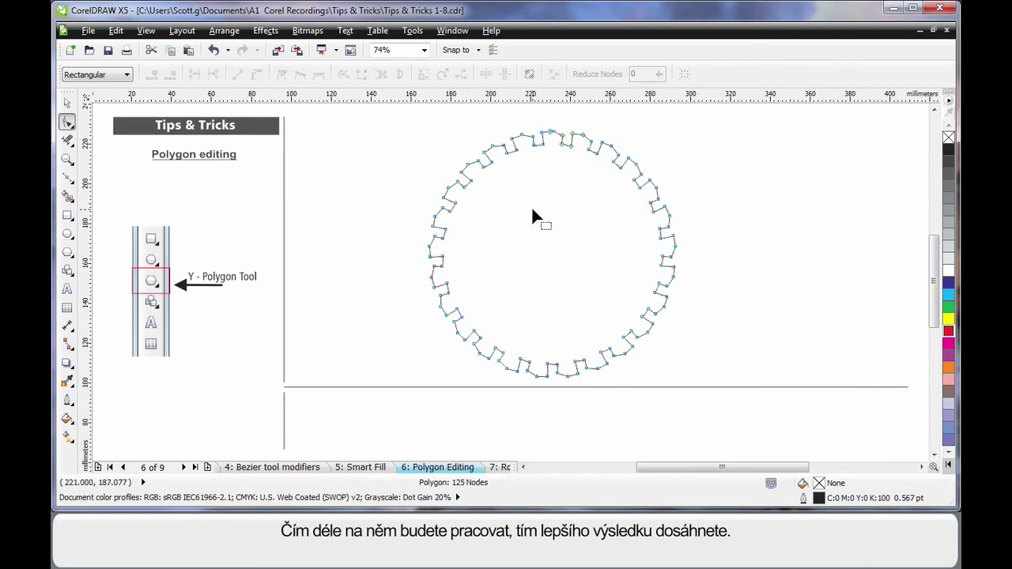
left_click(456, 184)
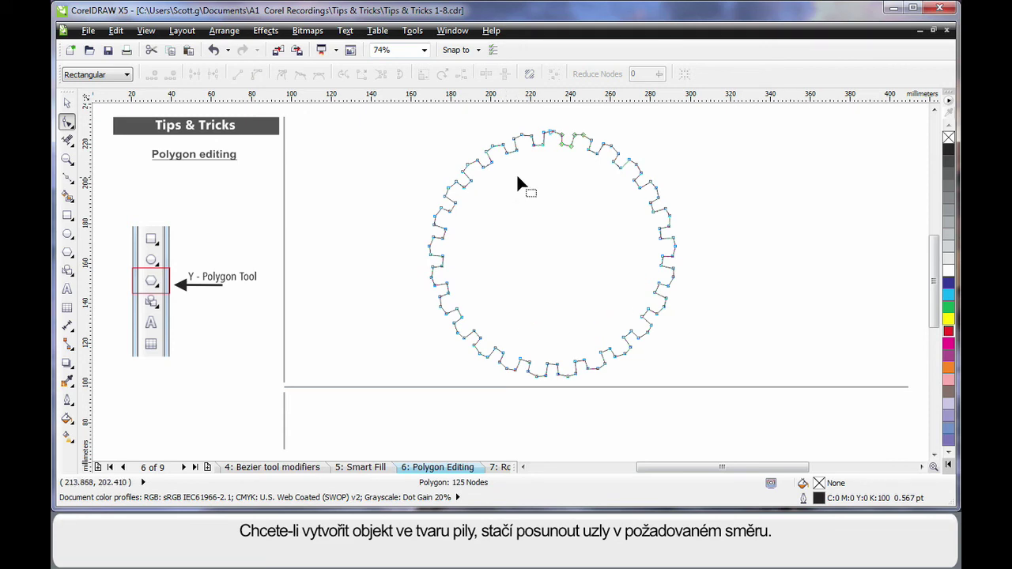
Step: Shift the tooth nodes sideways to turn the gear into a saw blade with slanted teeth, and deselect it
mouse_move(503, 146)
left_mouse_down()
mouse_move(501, 136)
mouse_move(501, 149)
mouse_move(484, 150)
mouse_move(493, 144)
mouse_move(507, 157)
left_mouse_up()
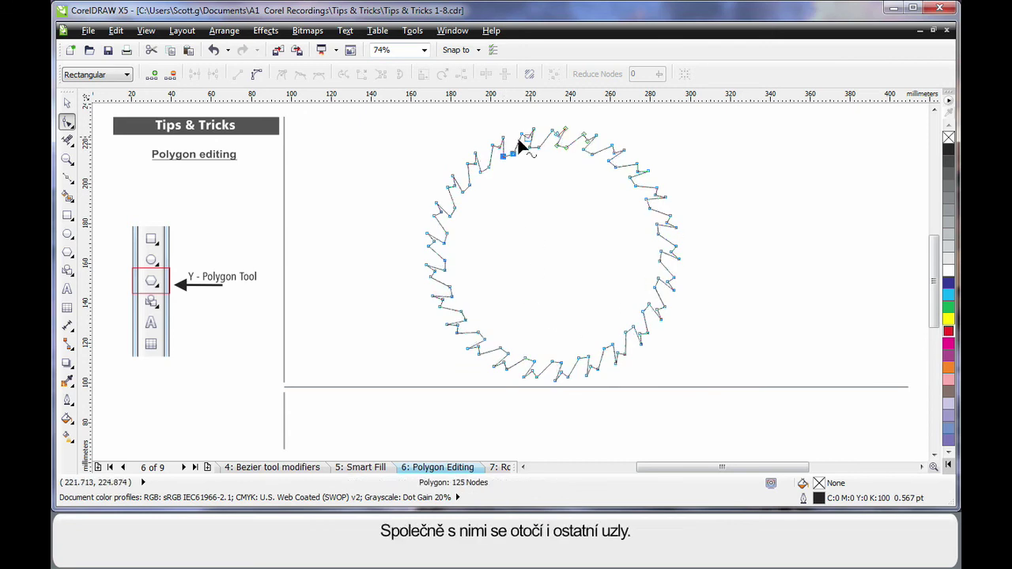
key("space")
left_click(748, 285)
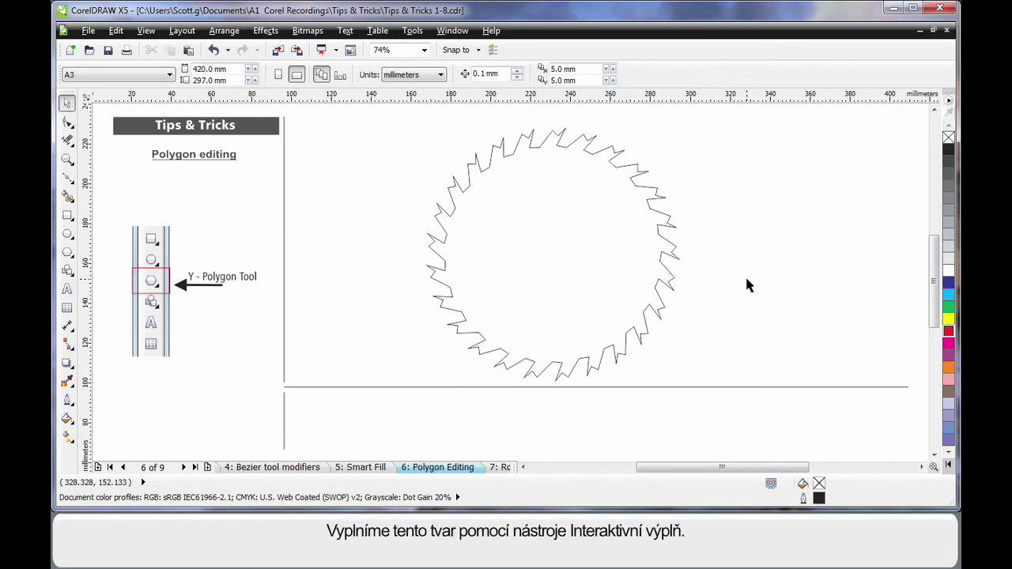
Step: Apply a linear black-to-white interactive fill horizontally across the saw blade shape
left_click(669, 257)
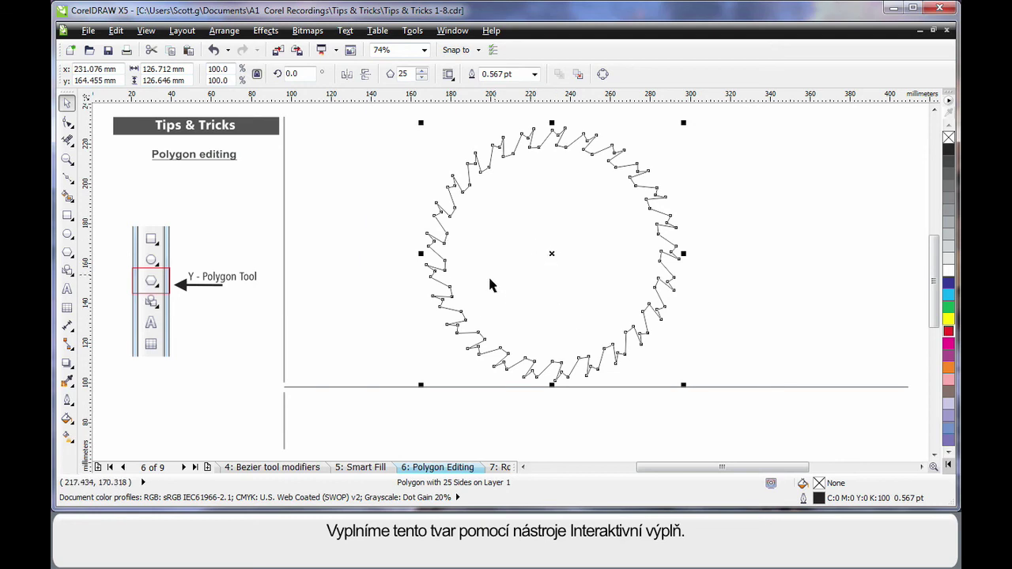
left_click(74, 444)
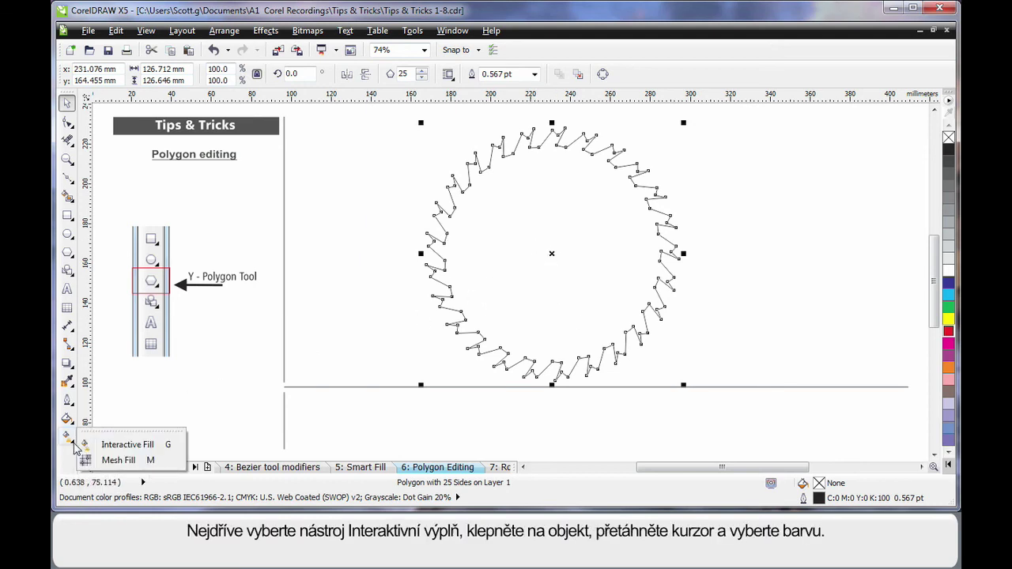
left_click(122, 448)
left_click_drag(411, 246, 699, 248)
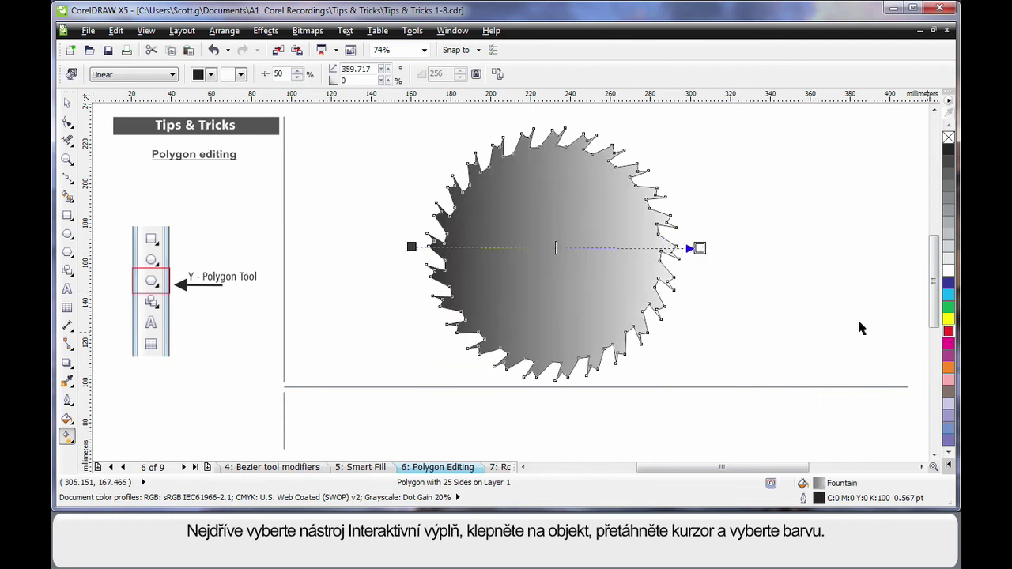
Step: Add red, yellow, light blue and pink along the gradient from its middle towards the white end, and change the fill type to Radial
left_click_drag(565, 251, 582, 248)
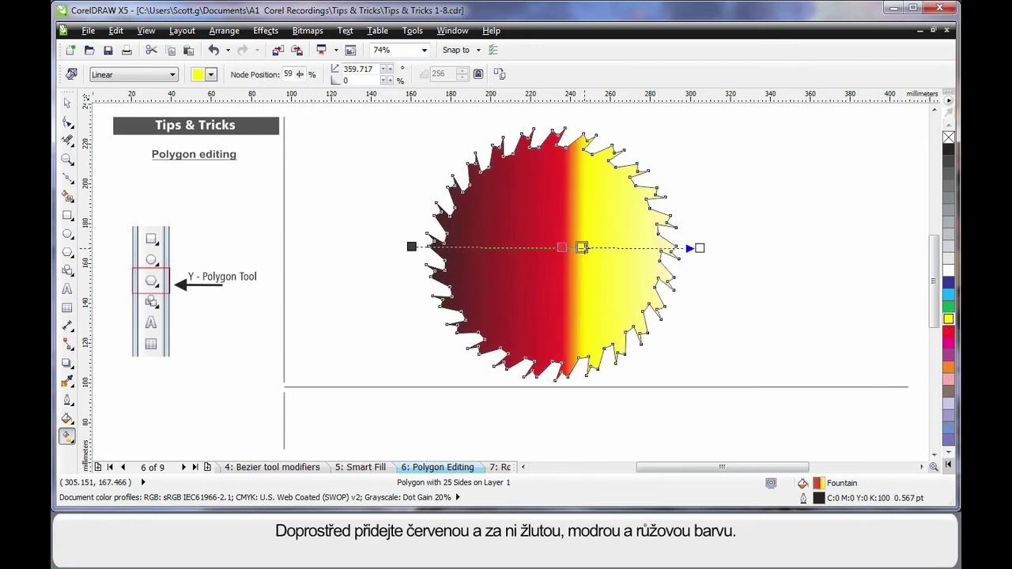
left_click_drag(727, 269, 626, 249)
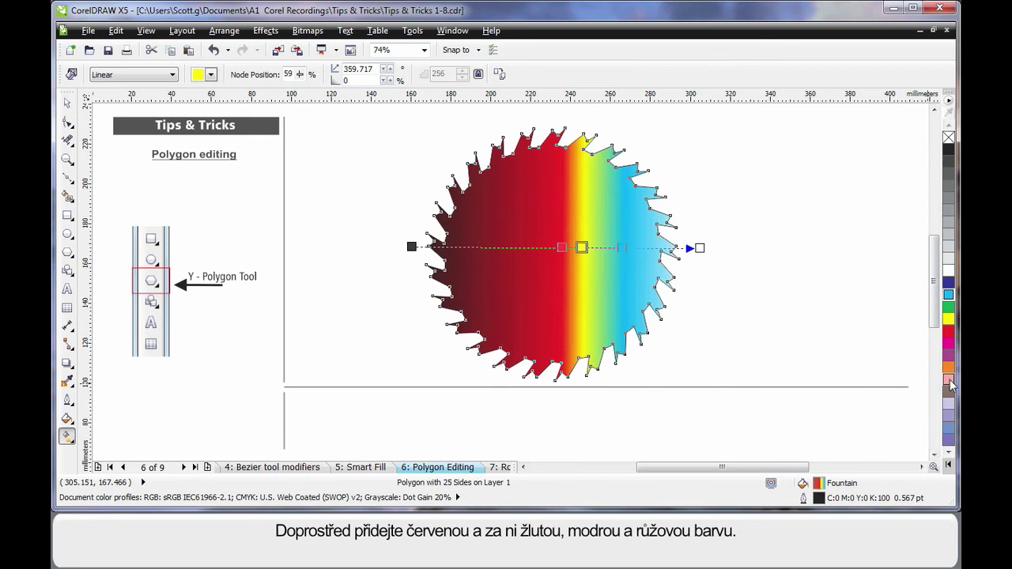
left_click_drag(691, 278, 659, 248)
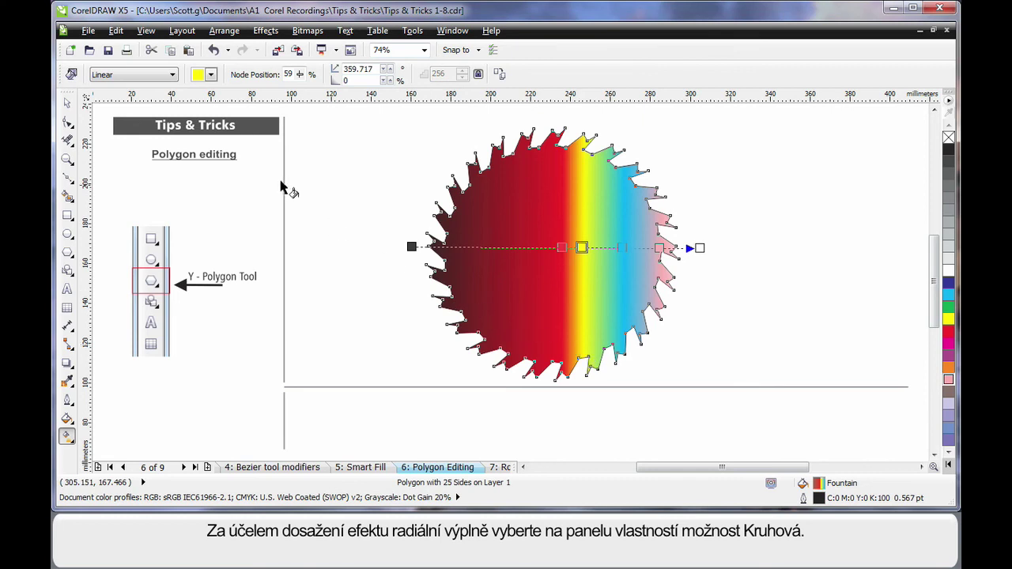
left_click(172, 75)
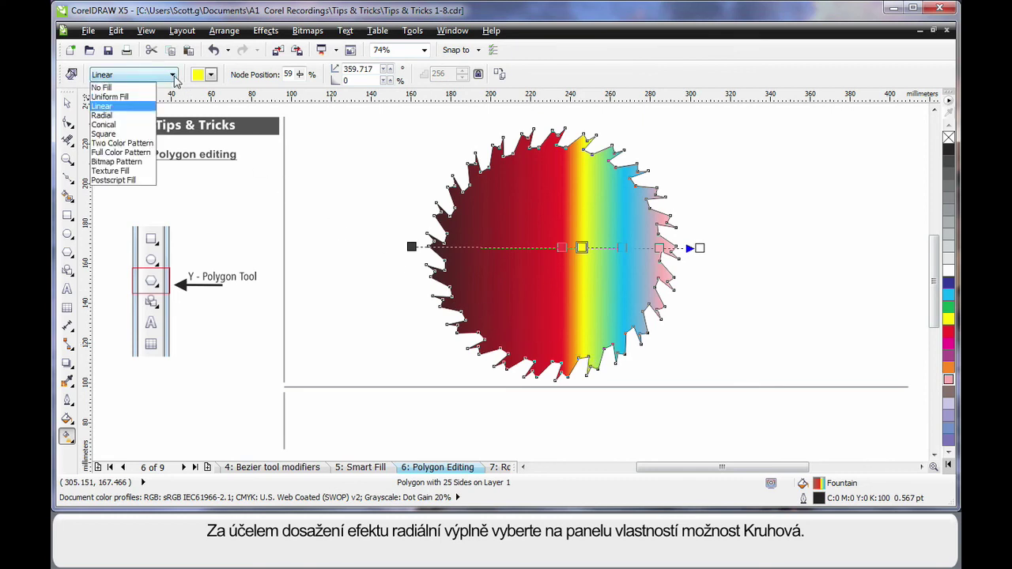
left_click(104, 115)
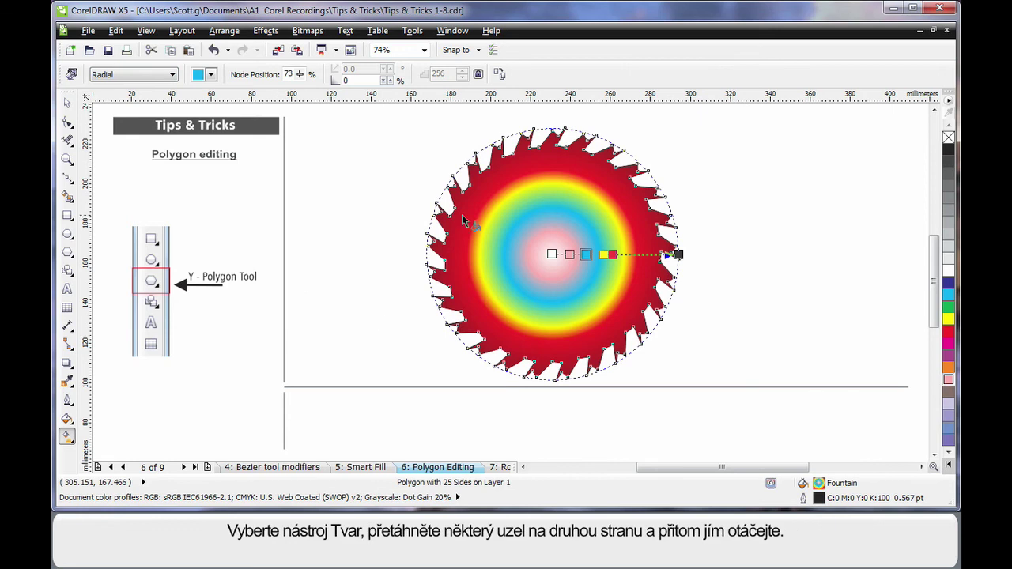
Step: Pull an upper-left tooth node across the centre to beyond the lower-right edge with the Shape tool, and remove the polygon's outline
left_click(68, 138)
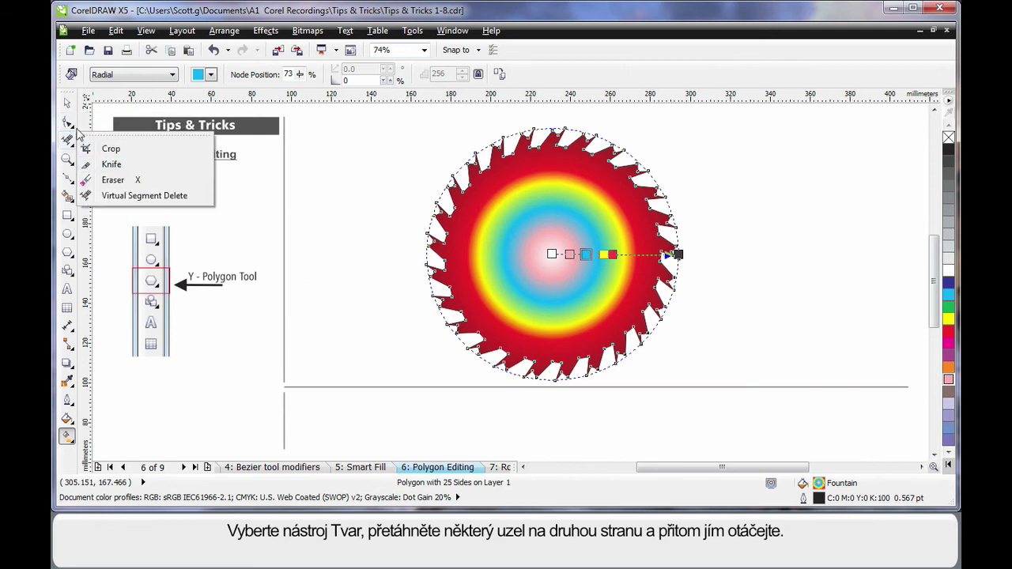
left_click(68, 123)
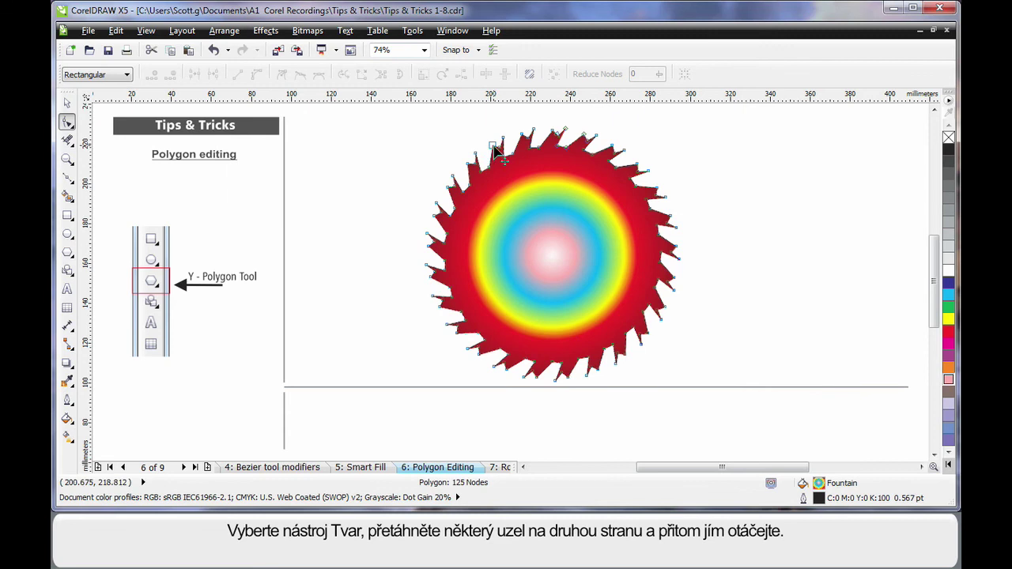
left_click_drag(496, 150, 707, 324)
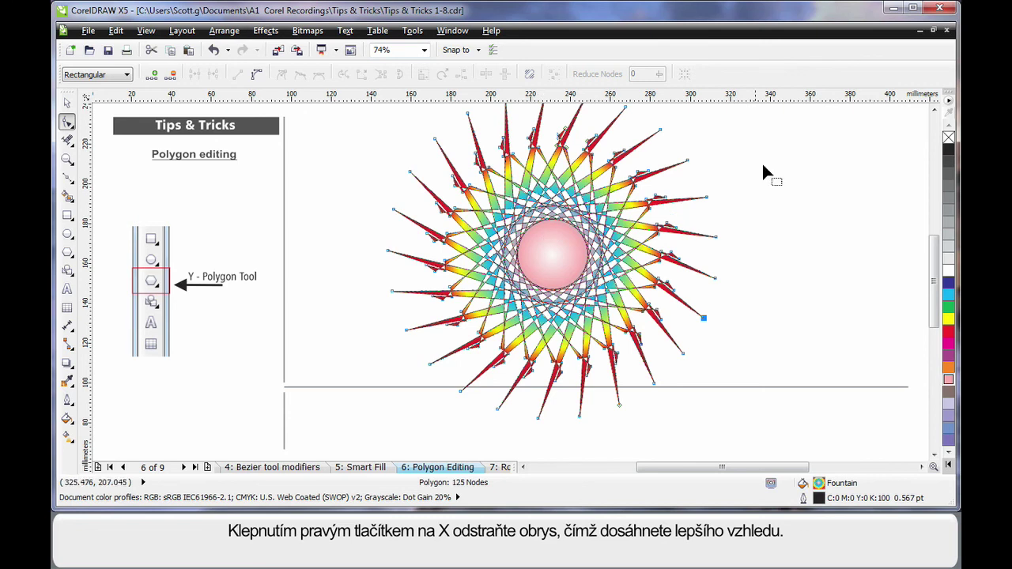
right_click(948, 139)
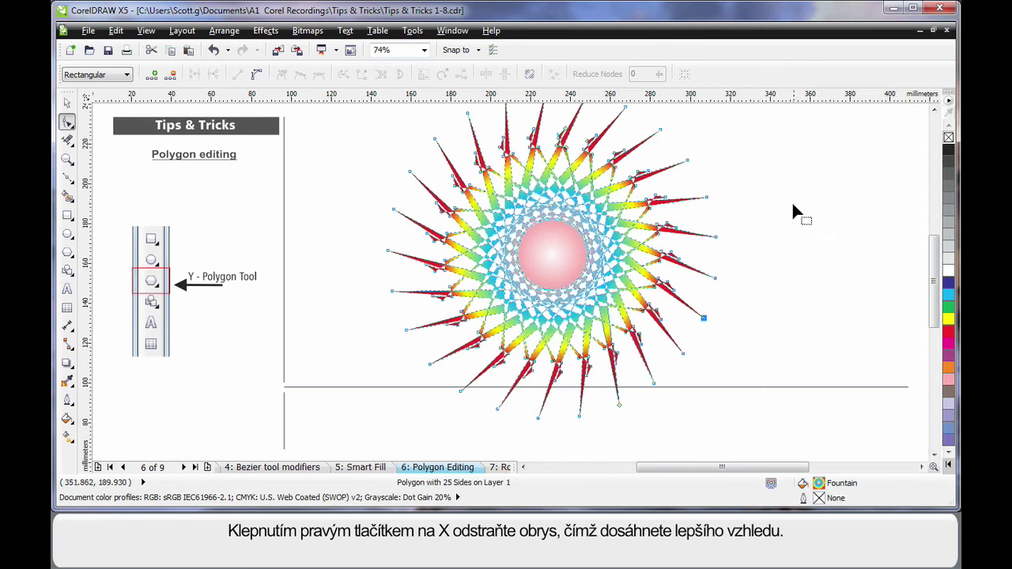
Step: Move further polygon nodes across the shape to create a broad-pointed red starburst with an interlaced ring and open centre, and deselect it
left_click_drag(648, 203, 514, 219)
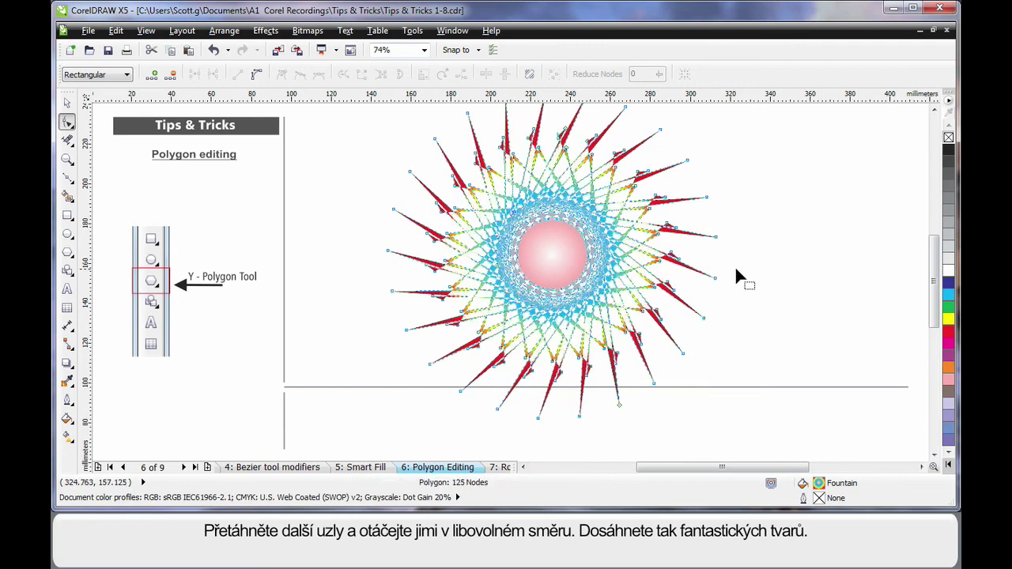
left_click_drag(594, 164, 451, 192)
key("space")
left_click(763, 263)
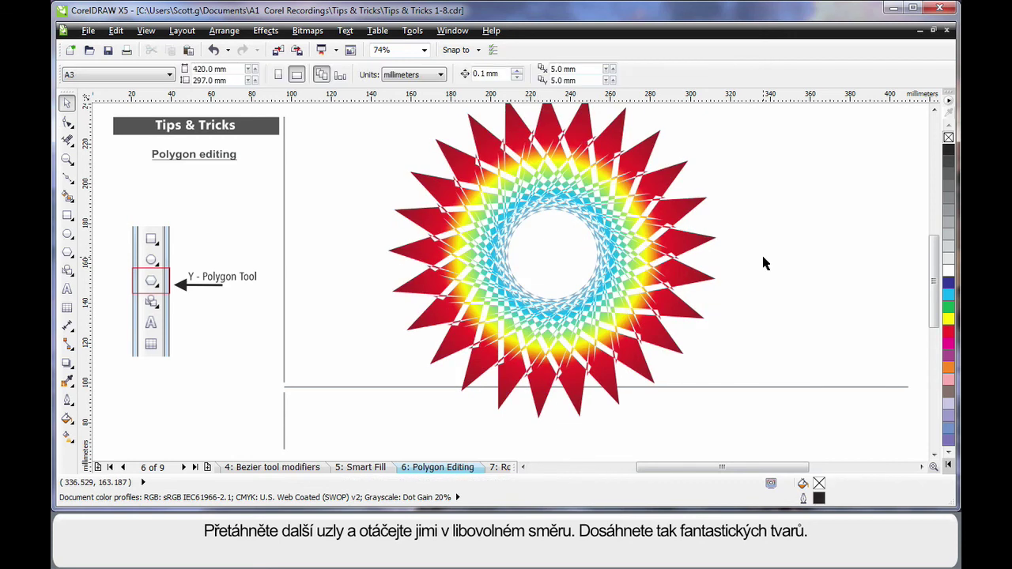